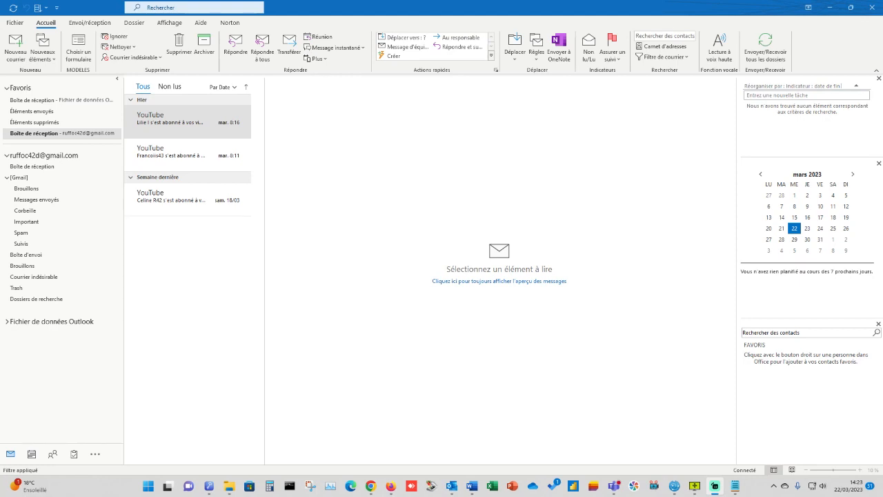
Switch to the Word document INFORMATIQUE 42.docx and remove all borders from the table under MODELE
left_click(472, 487)
left_click(415, 197)
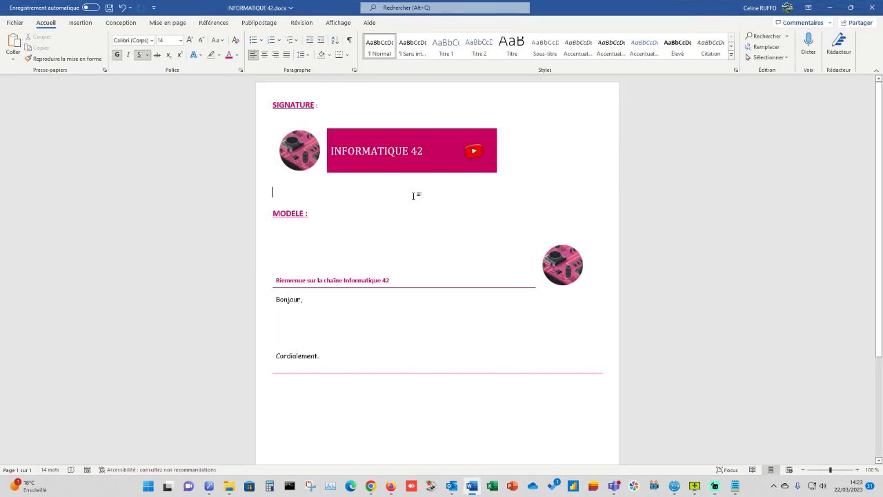
left_click(269, 239)
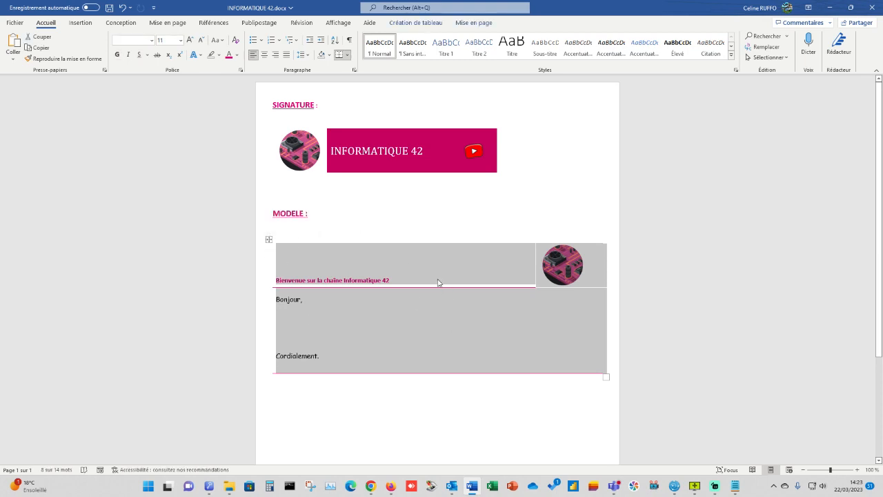
left_click(373, 253)
left_click(267, 239)
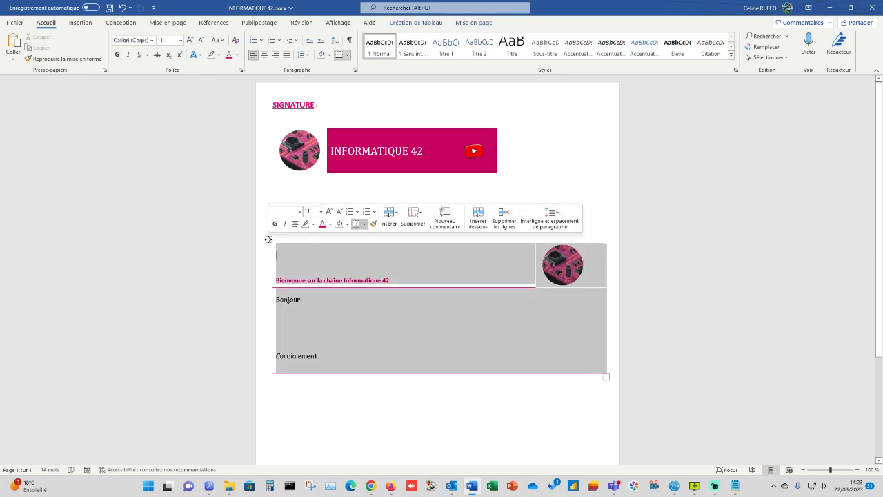
right_click(269, 240)
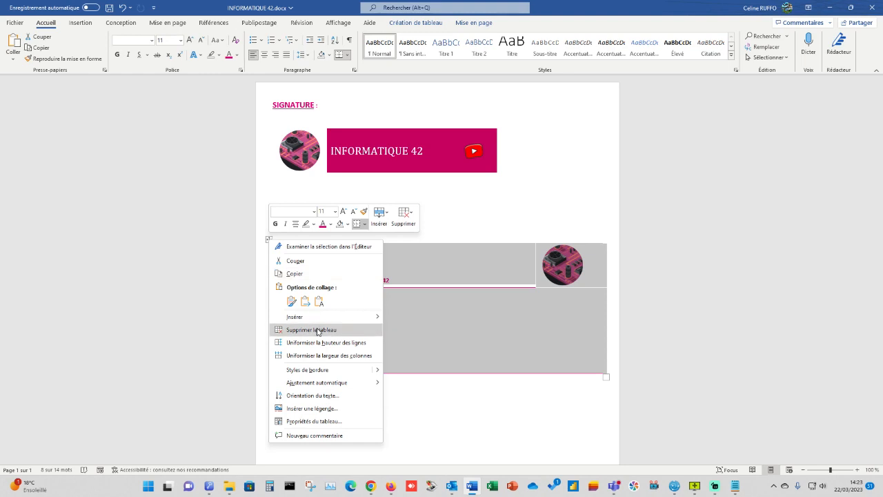
mouse_move(361, 320)
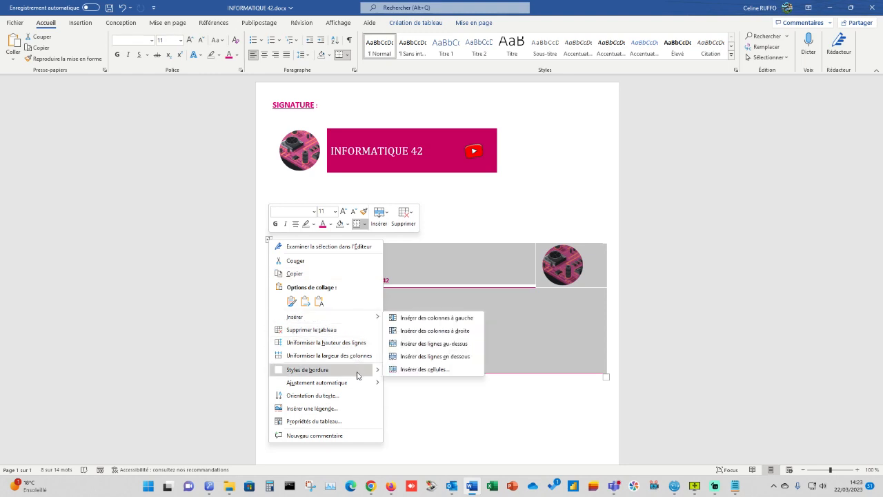
mouse_move(379, 374)
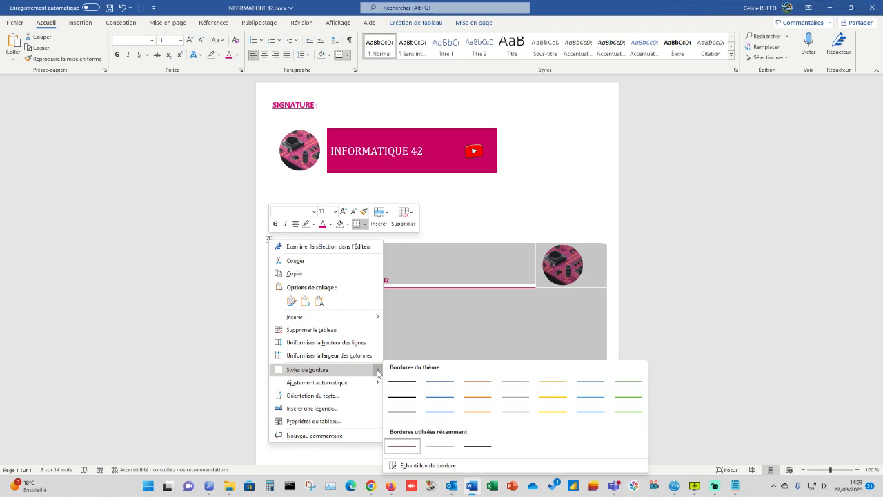
left_click(348, 56)
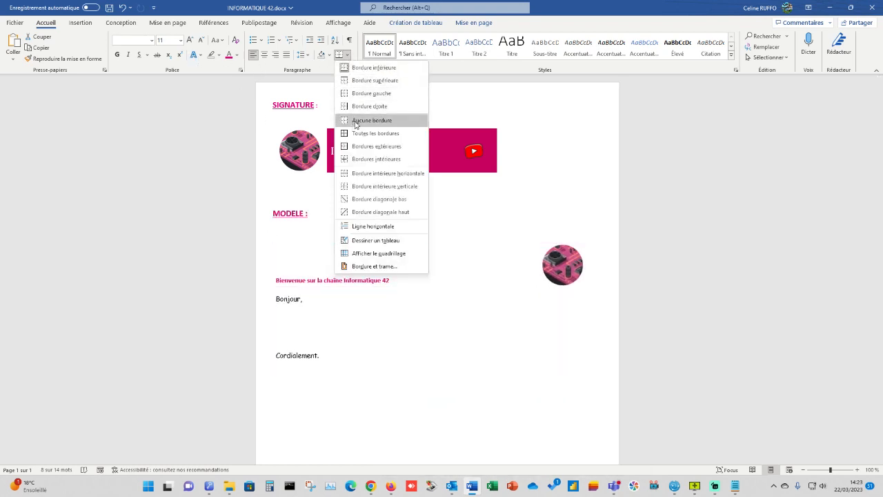
left_click(356, 121)
left_click(479, 221)
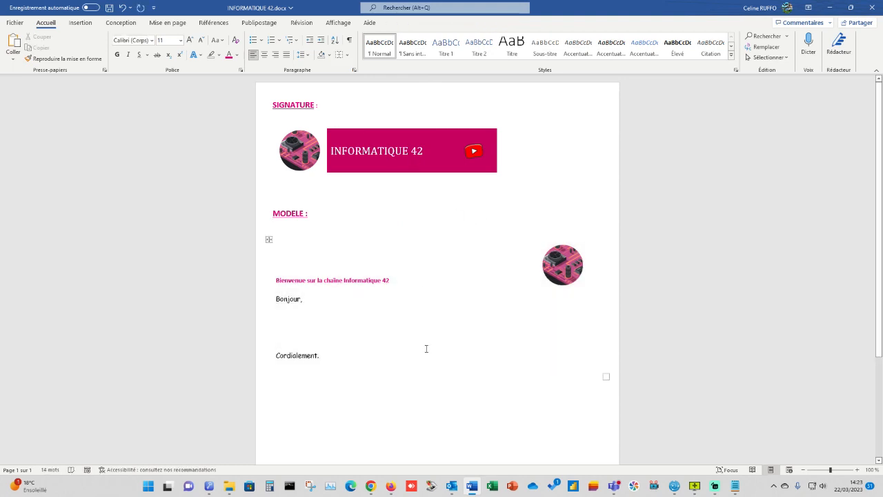
left_click(418, 318)
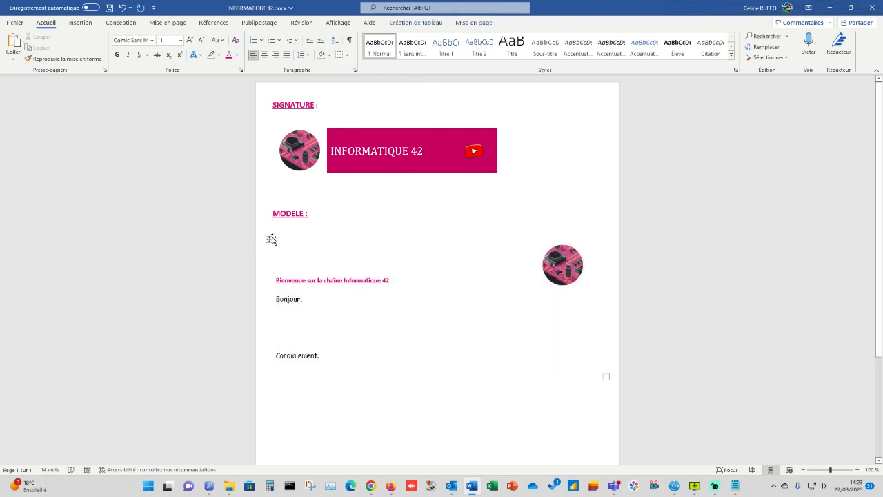
left_click(269, 239)
key("ctrl+c")
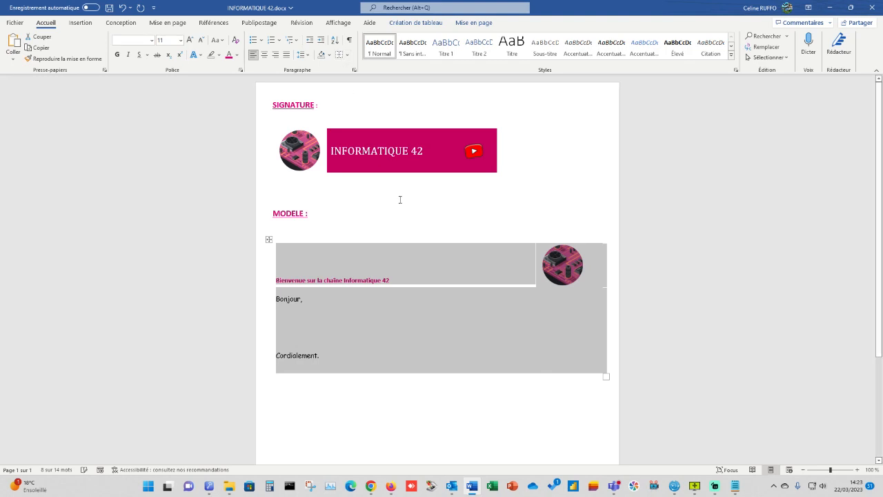
left_click(456, 201)
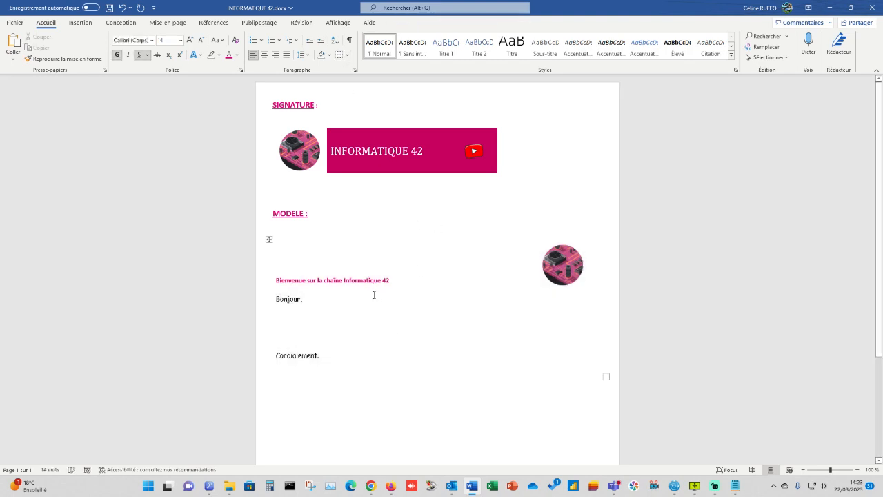
left_click(402, 274)
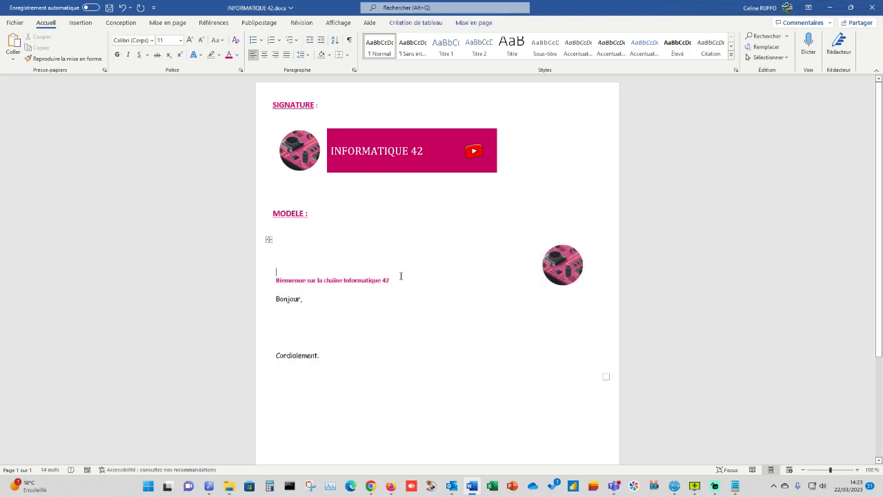
Paint pink ½ pt borders beneath the header text cell and along the bottom edge of the MODELE table
left_click(269, 239)
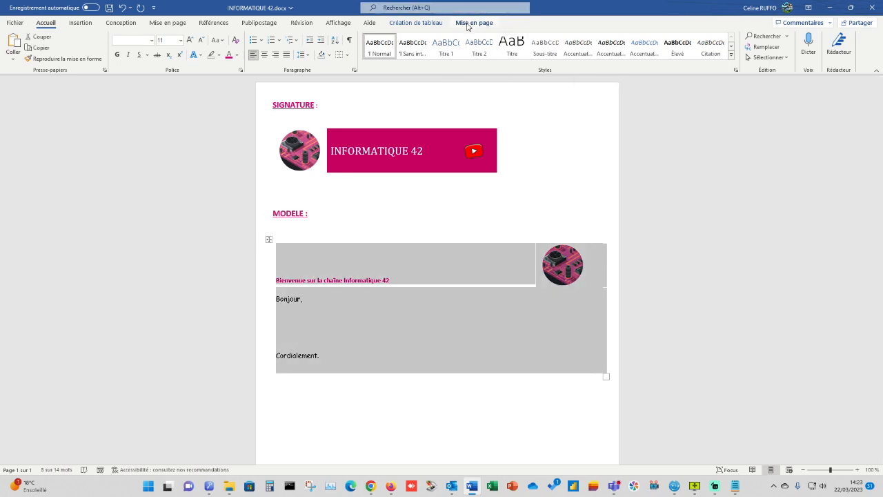
left_click(416, 24)
left_click(763, 61)
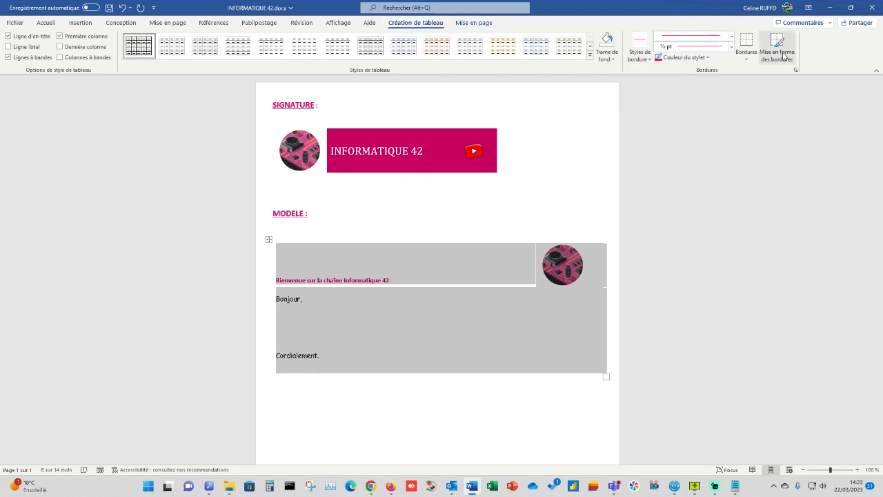
left_click(372, 285)
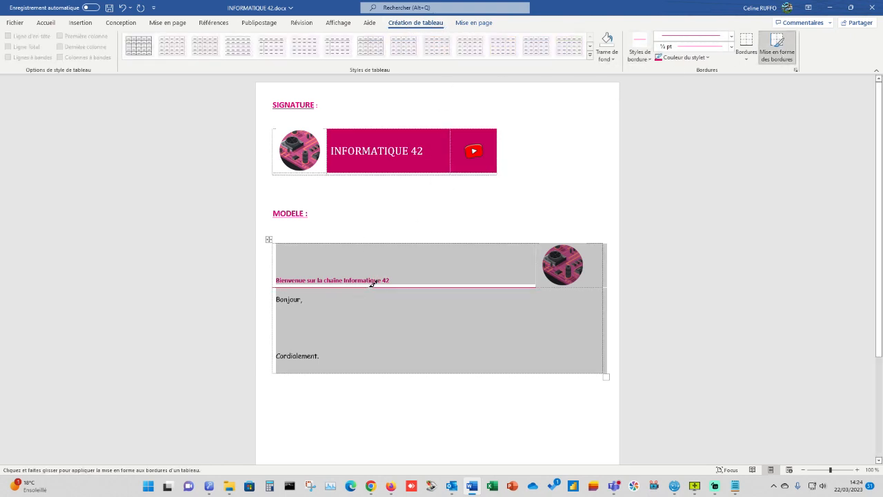
left_click(358, 372)
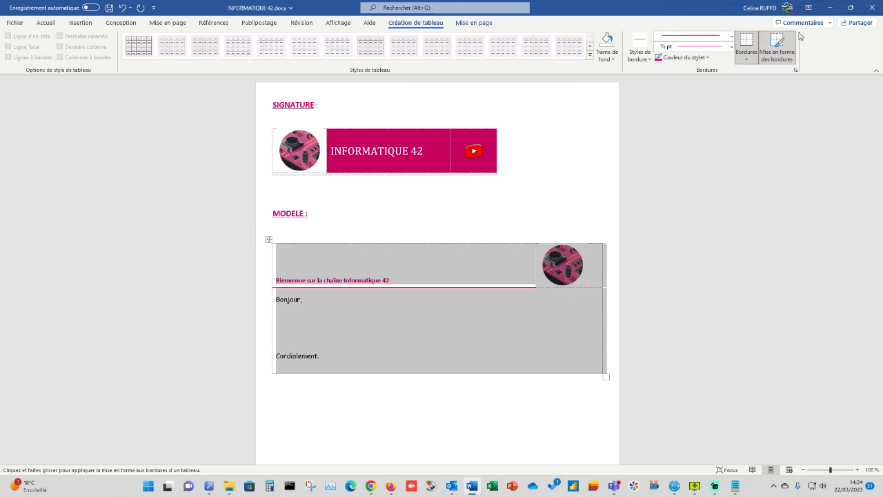
left_click(777, 45)
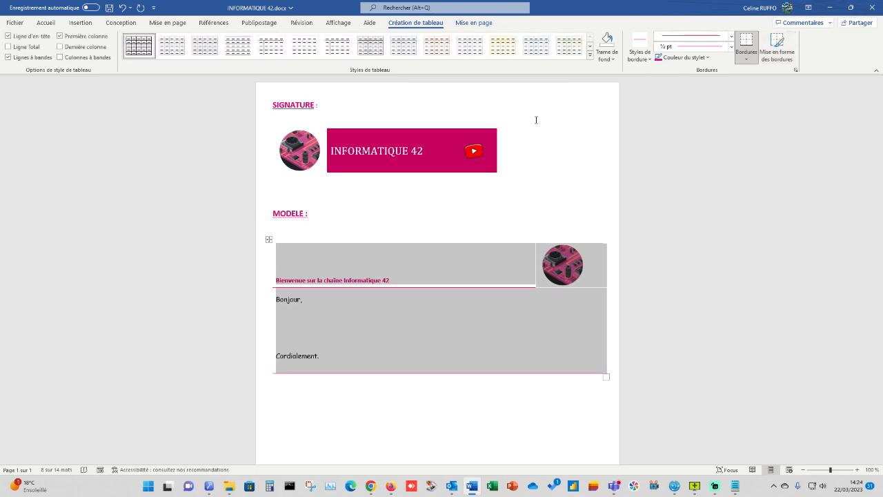
Copy the whole MODELE table, then switch to Outlook and create a new e-mail message
left_click(269, 239)
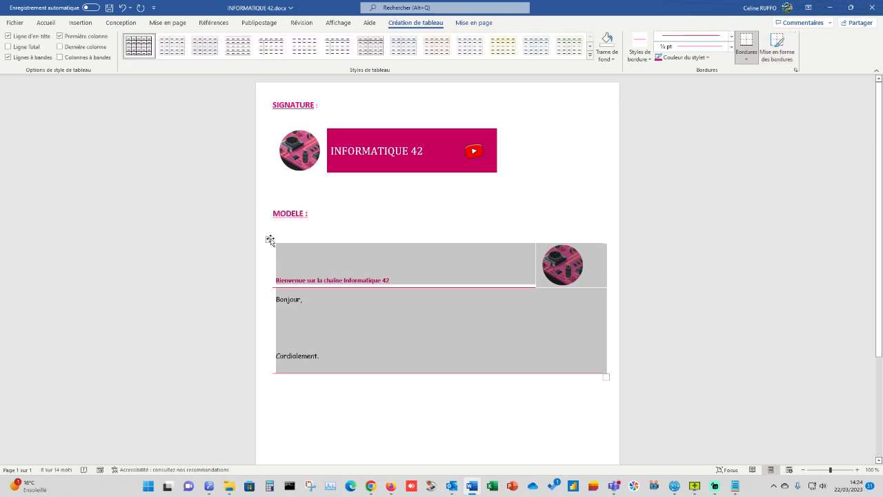
left_click(452, 486)
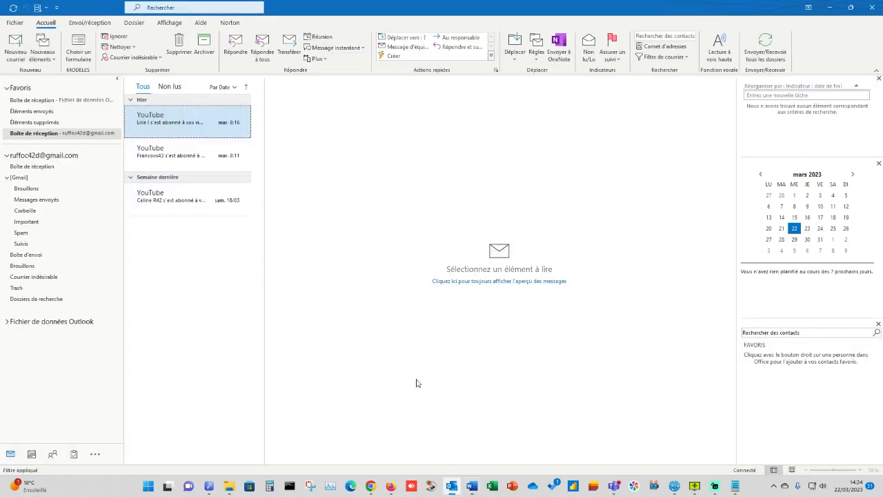
left_click(15, 49)
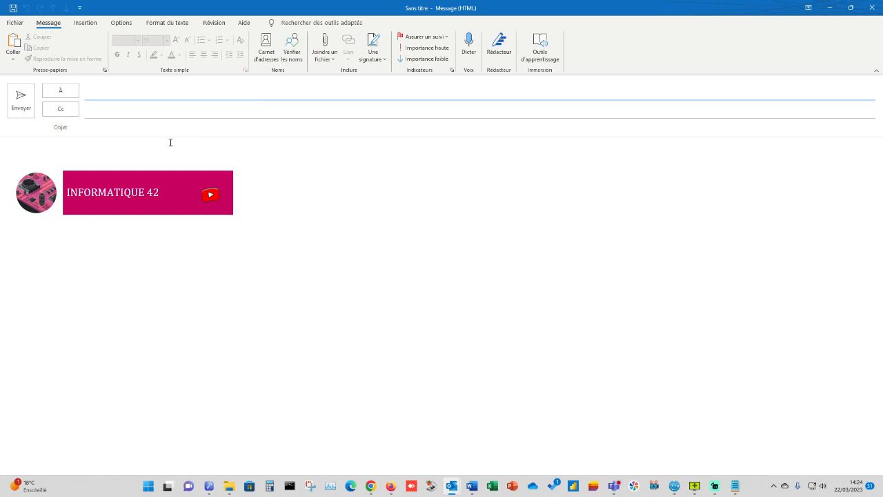
Replace the INFORMATIQUE 42 signature in the message body with the copied MODELE table
left_click_drag(356, 292, 50, 144)
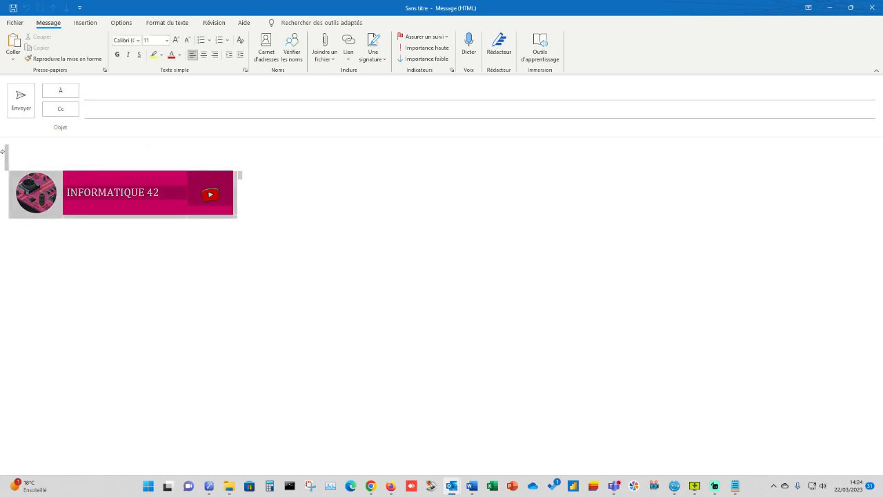
key("Delete")
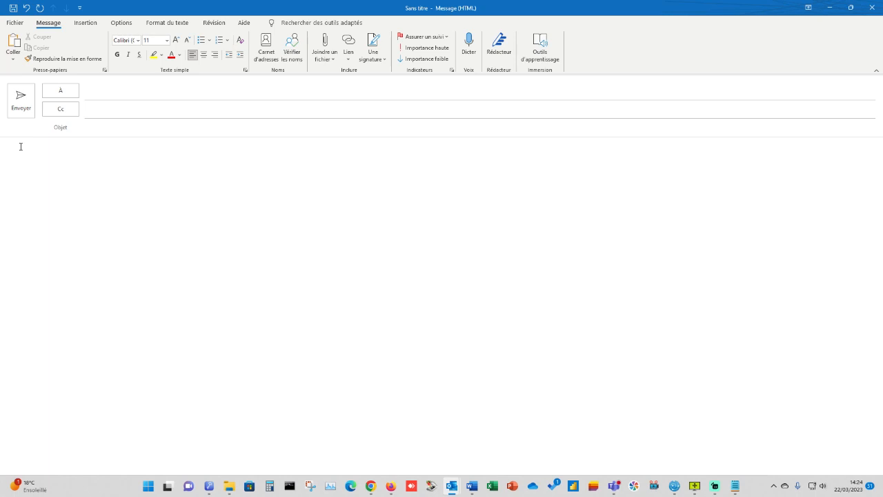
key("ctrl+v")
left_click(50, 142)
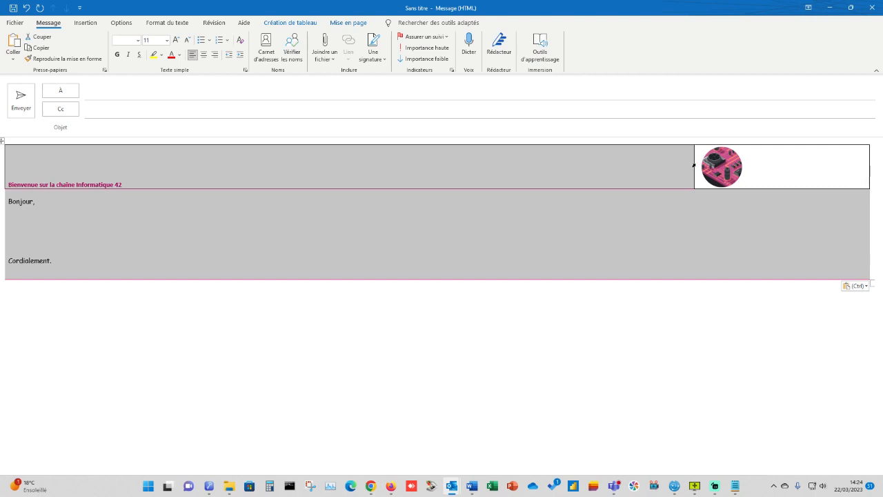
Narrow the logo cell by widening the header text cell, and remove all borders from the logo cell
left_click_drag(694, 166, 795, 167)
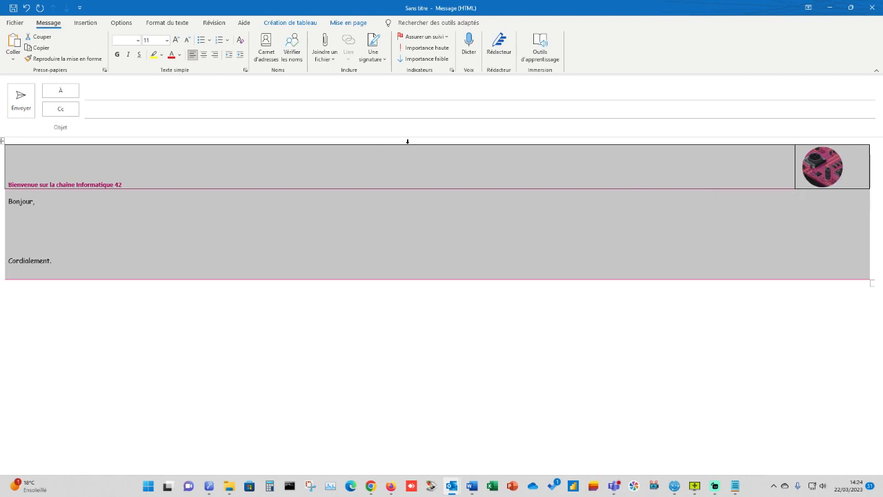
left_click(852, 172)
mouse_move(851, 173)
left_mouse_down()
mouse_move(871, 173)
mouse_move(863, 176)
left_mouse_up()
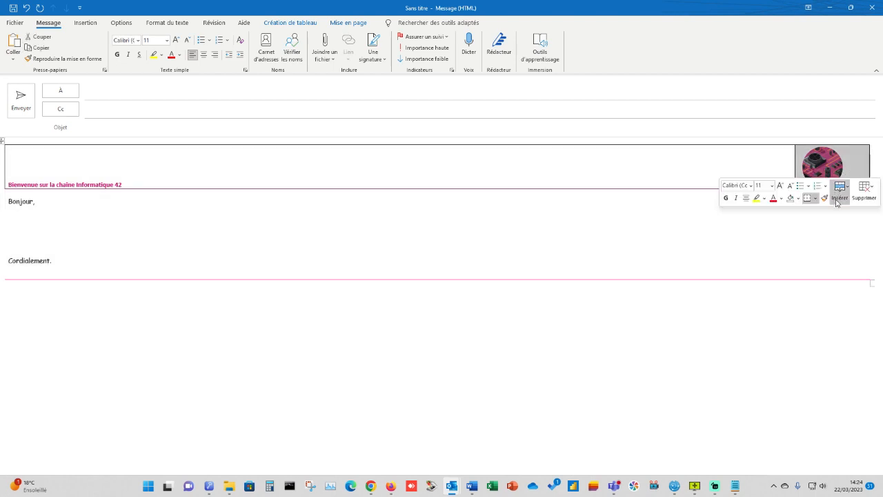
left_click(815, 198)
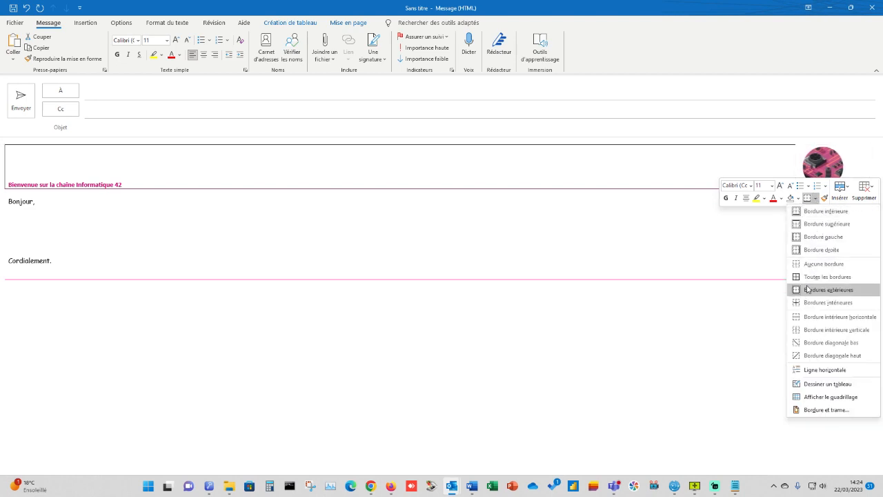
left_click(812, 264)
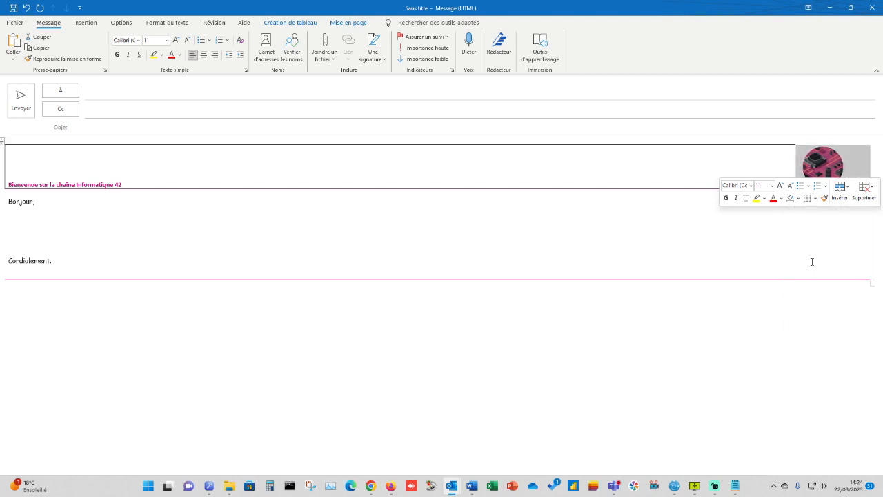
left_click(692, 153)
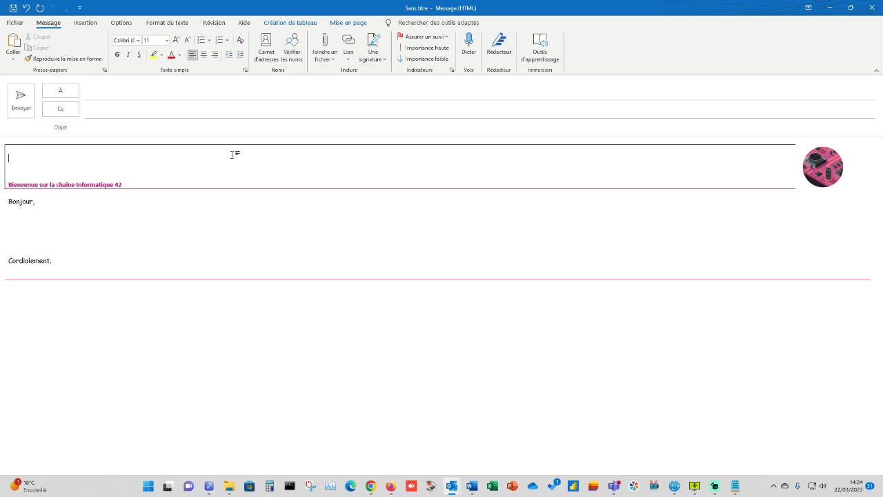
Remove the top border of the header cell containing "Bienvenue sur la chaîne Informatique 42"
left_click_drag(385, 161, 86, 163)
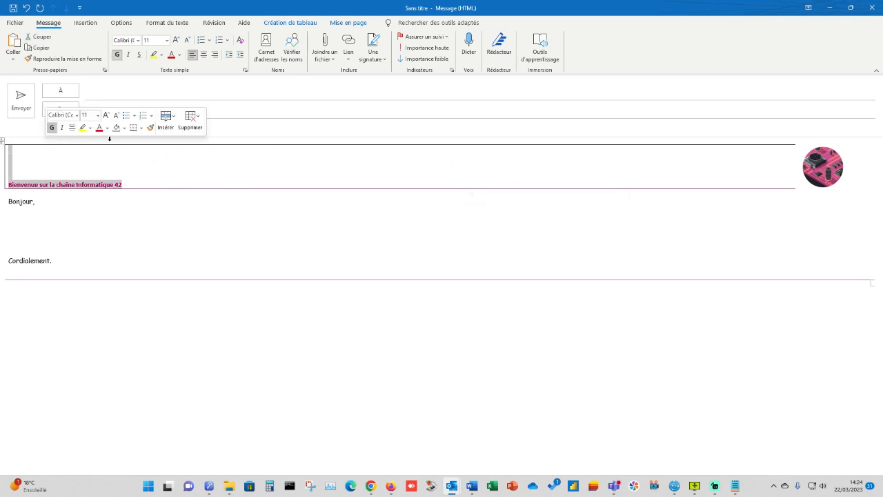
right_click(261, 164)
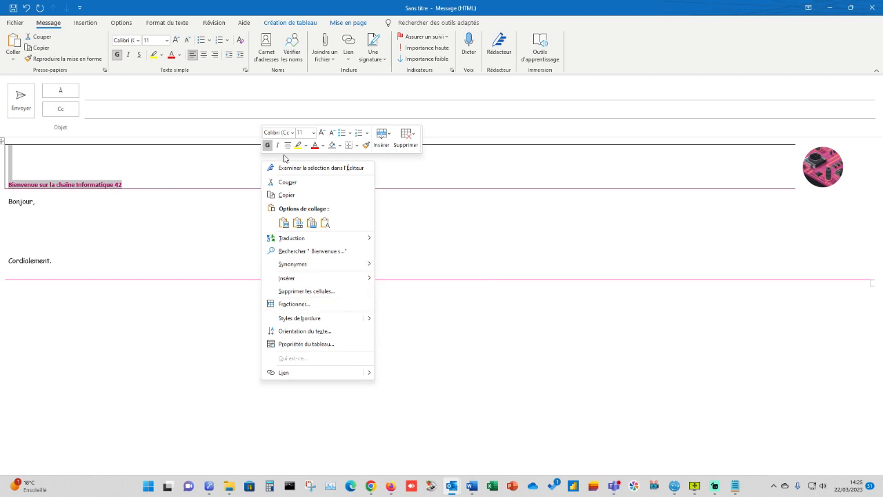
left_click(357, 146)
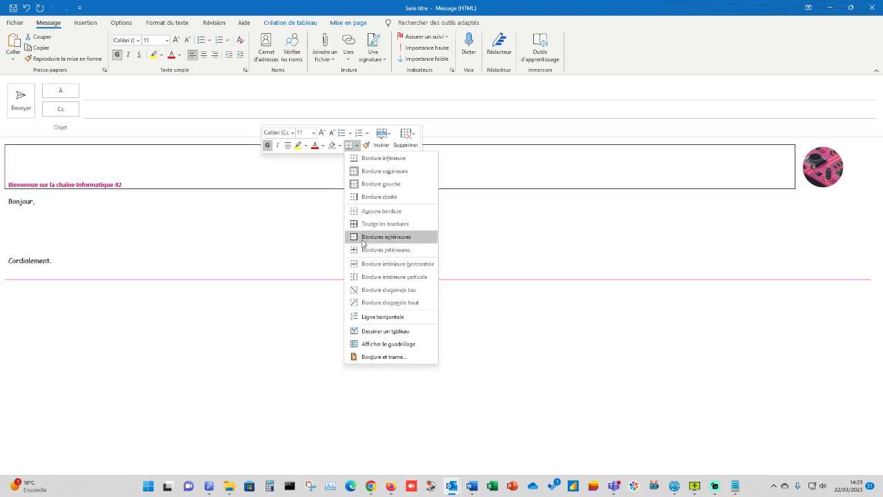
left_click(369, 173)
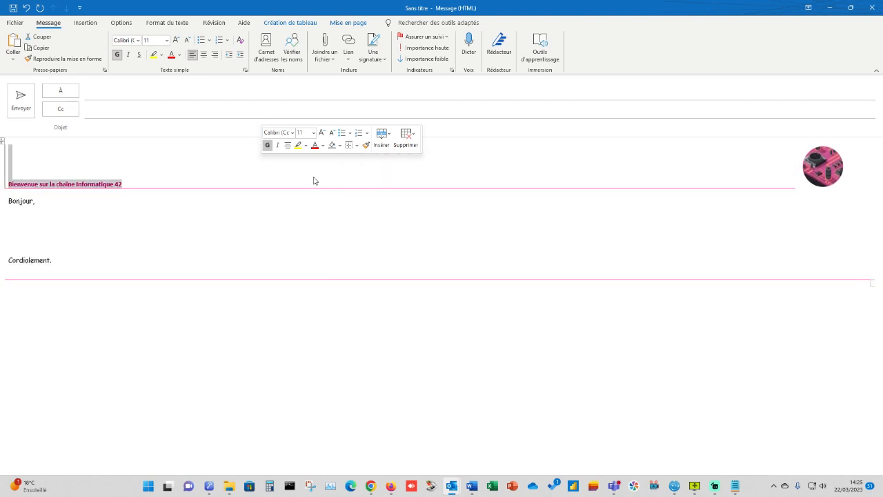
left_click(257, 241)
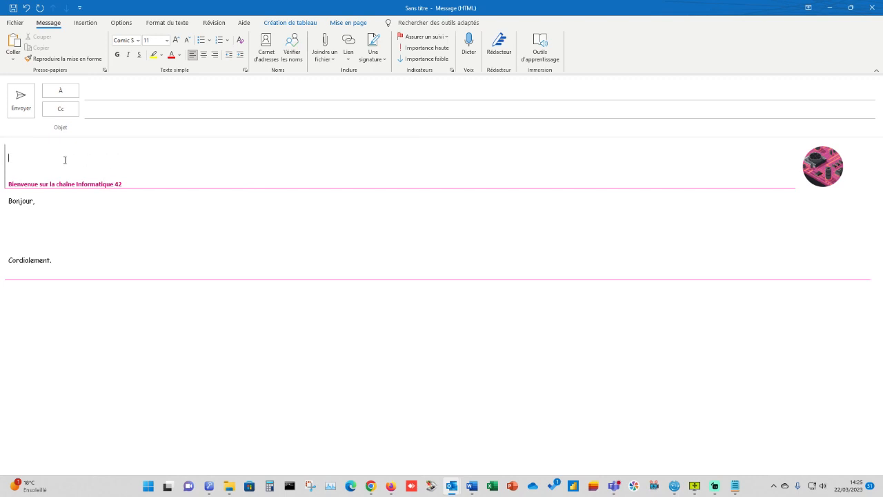
Remove the left border of the header cell containing "Bienvenue sur la chaîne Informatique 42"
triple_click(399, 175)
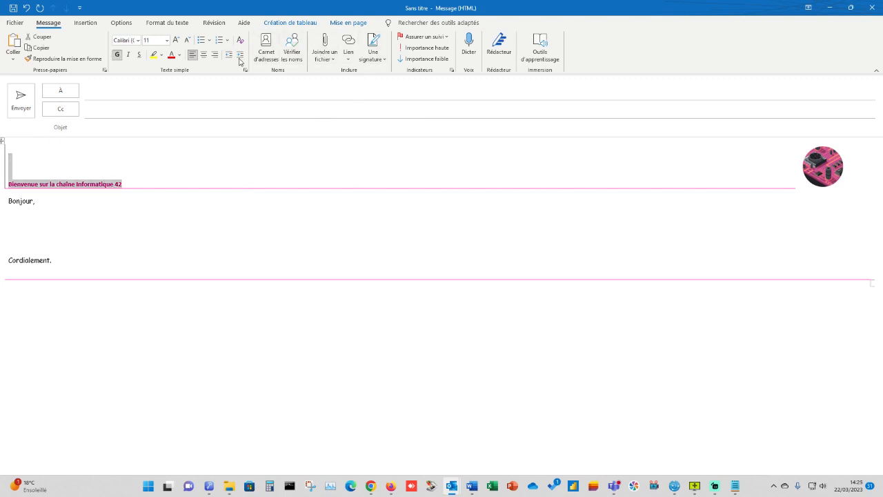
right_click(133, 145)
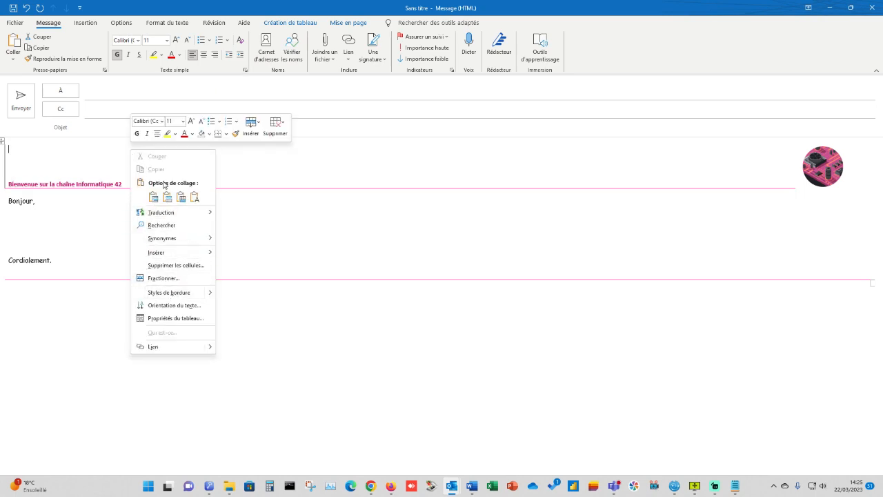
left_click(43, 161)
left_click_drag(144, 181, 9, 145)
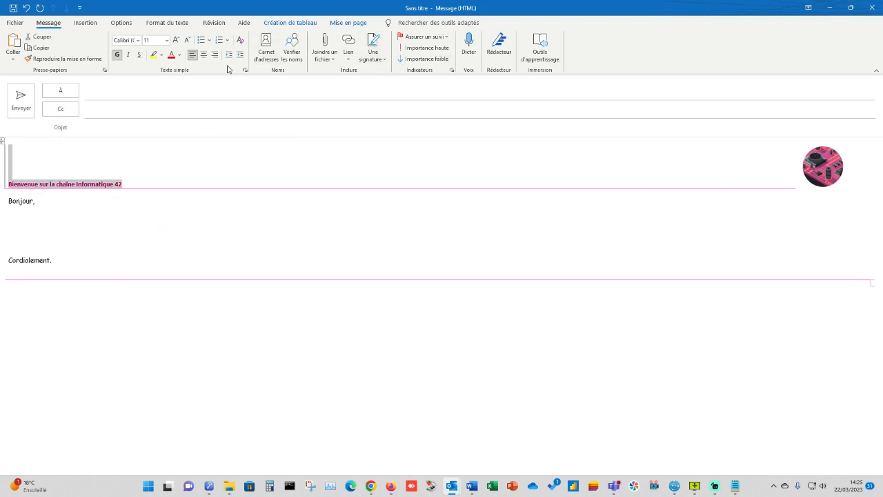
right_click(9, 157)
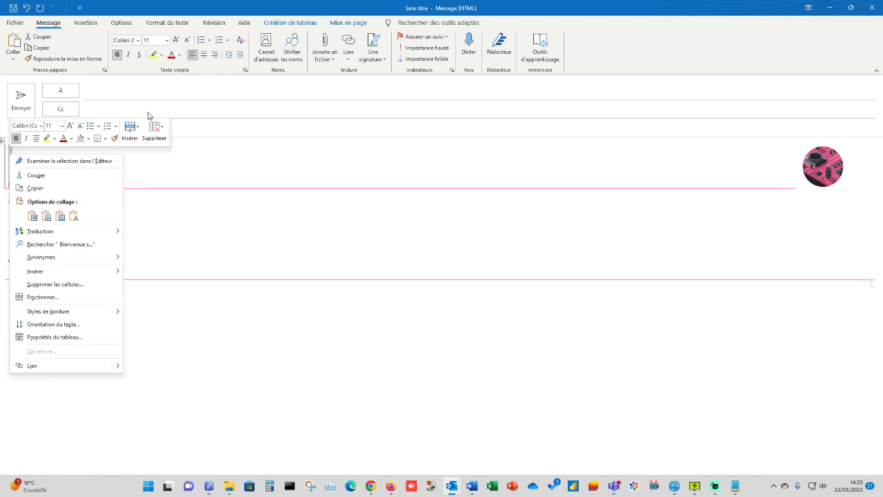
left_click(105, 139)
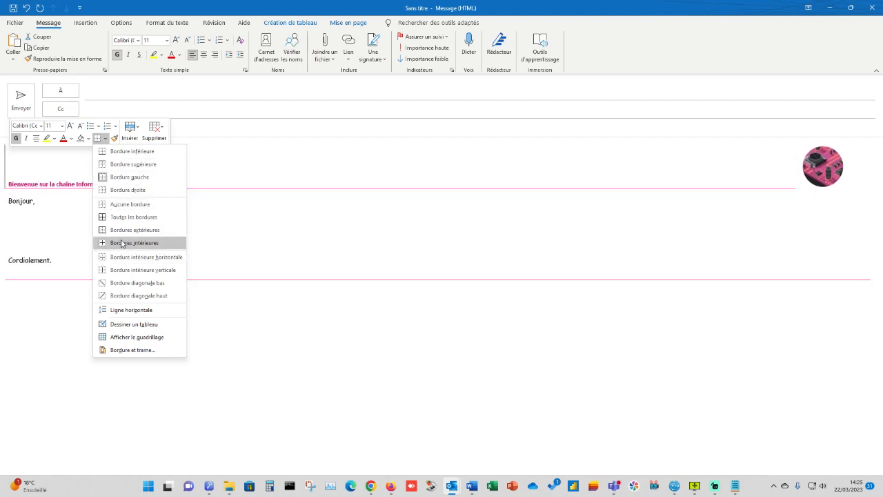
left_click(116, 179)
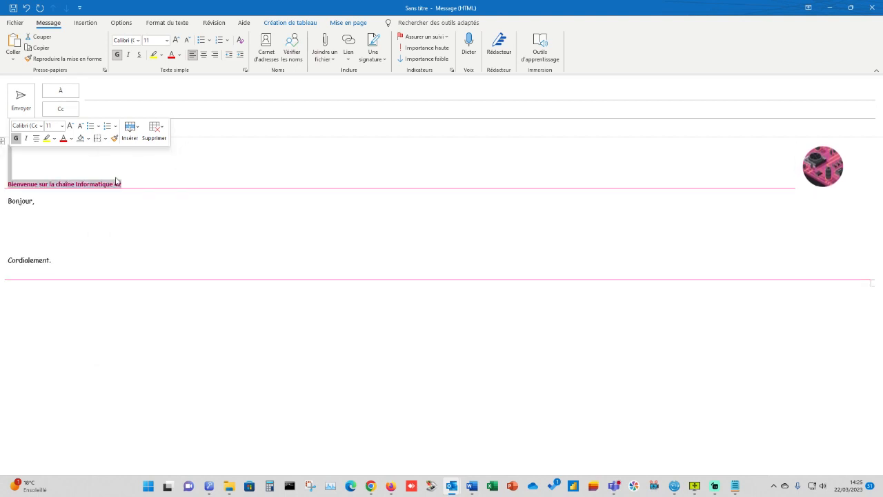
left_click(165, 234)
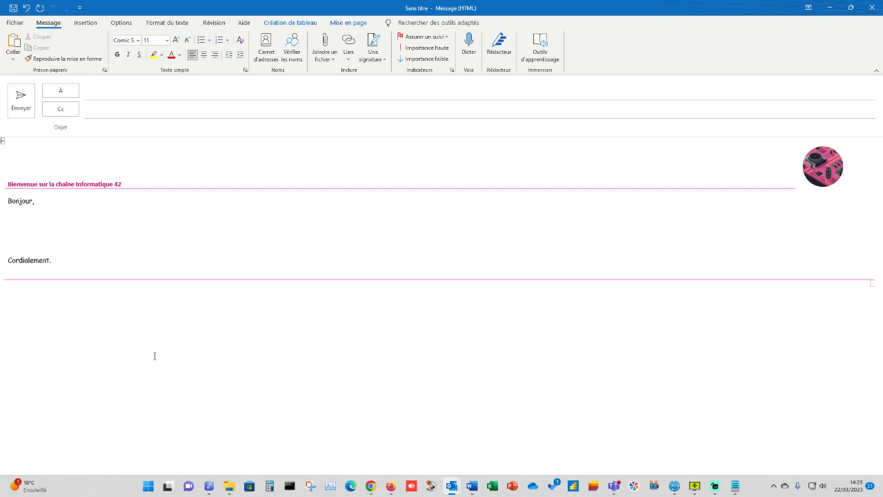
Auto-fit the whole table to the window width (Ajuster à la fenêtre)
left_click(2, 142)
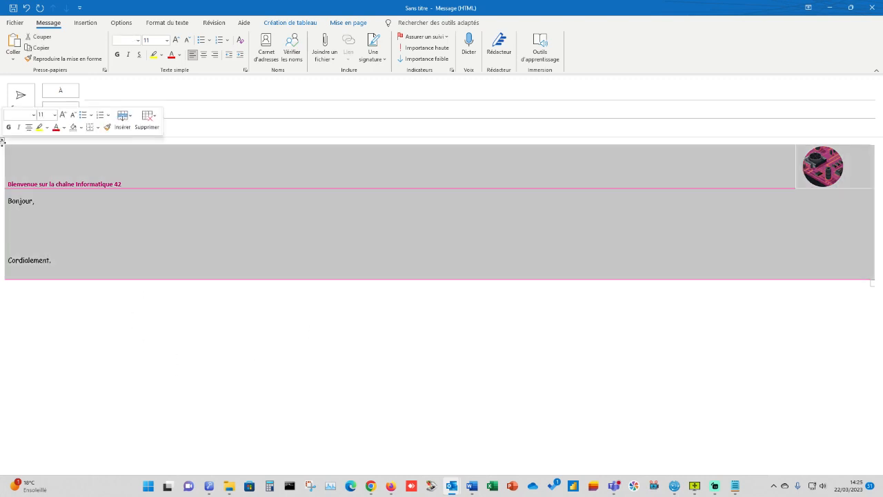
right_click(2, 142)
mouse_move(38, 290)
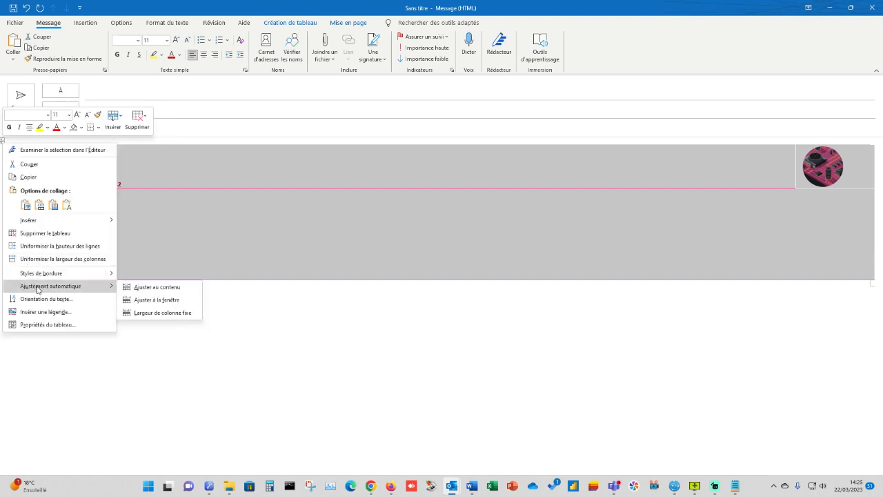
left_click(163, 302)
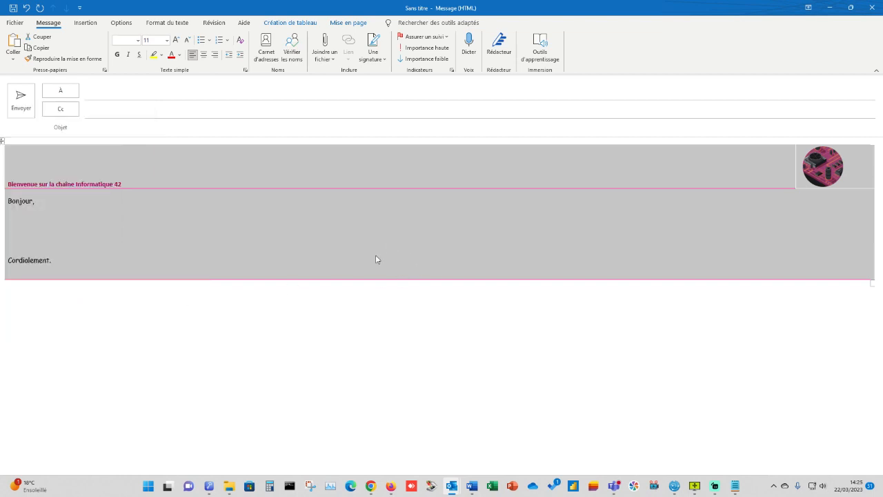
Check how the table adapts by switching the message window between its reduced and maximized sizes
left_click(851, 7)
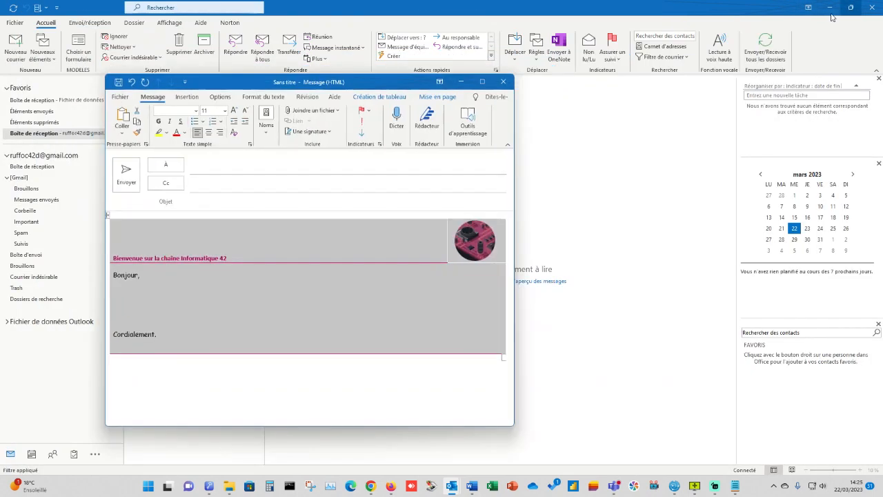
left_click(252, 314)
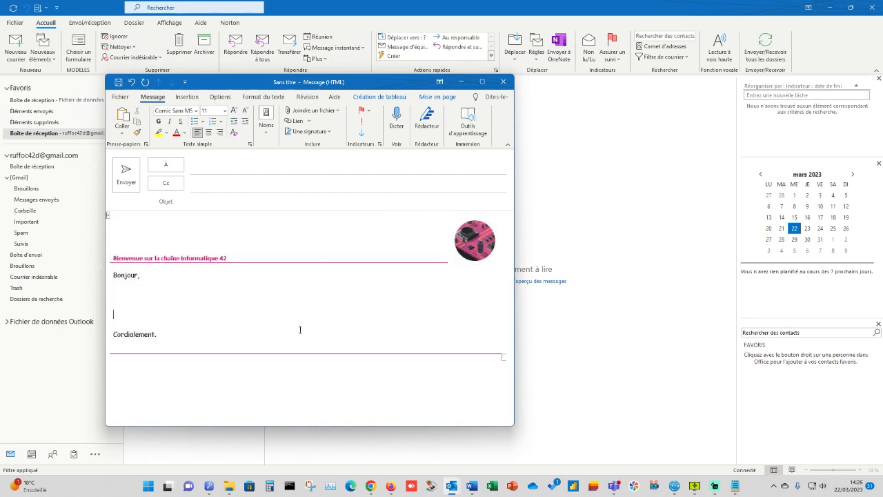
left_click(482, 82)
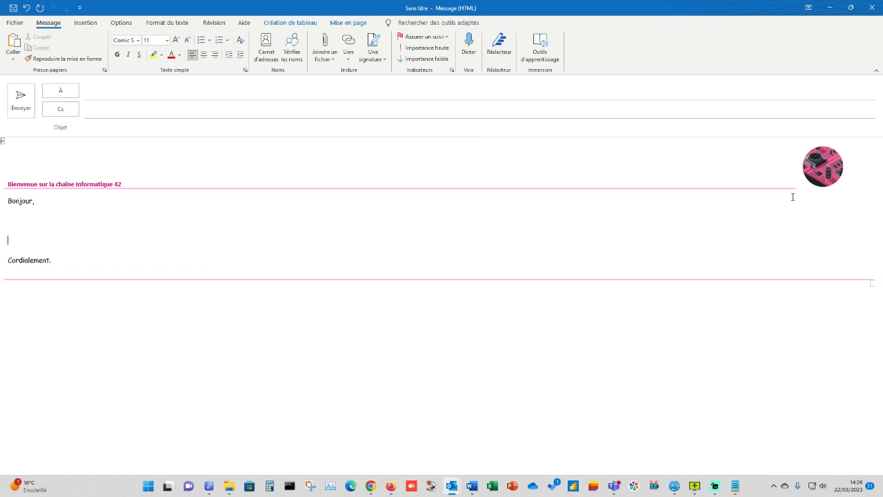
left_click(851, 6)
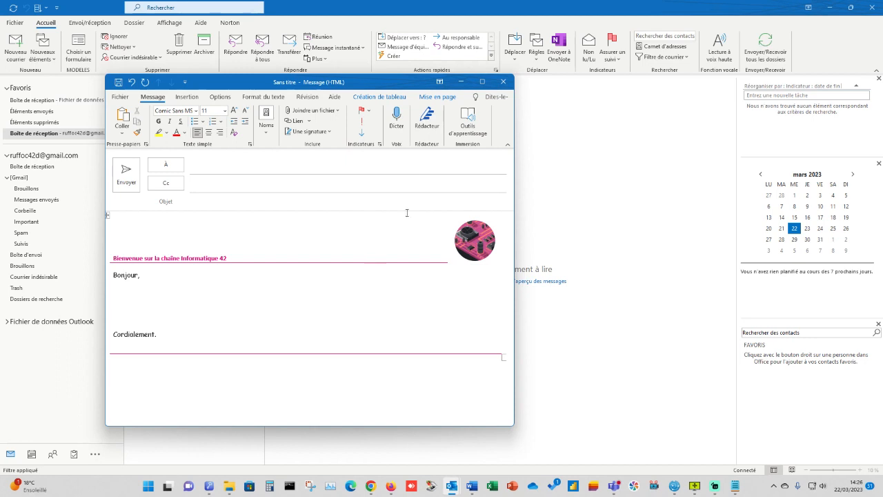
left_click(483, 82)
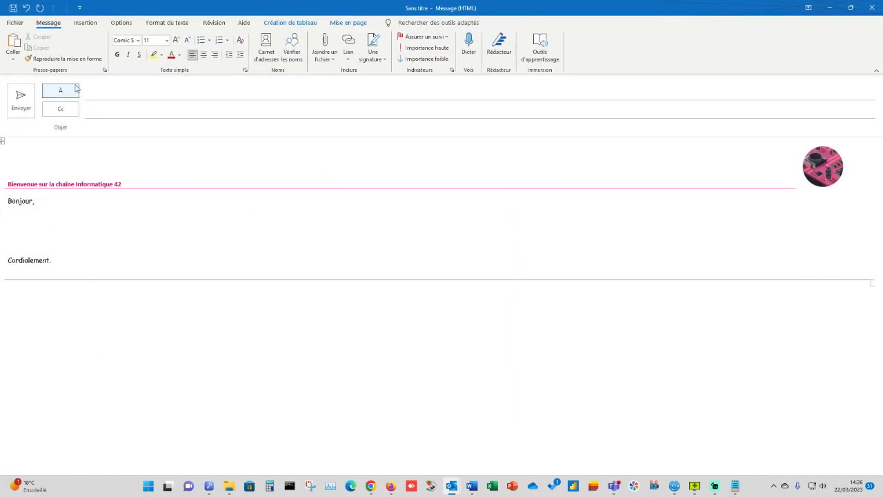
Start saving the message as a file and set the file type to Modèle Outlook (*.oft)
left_click(15, 22)
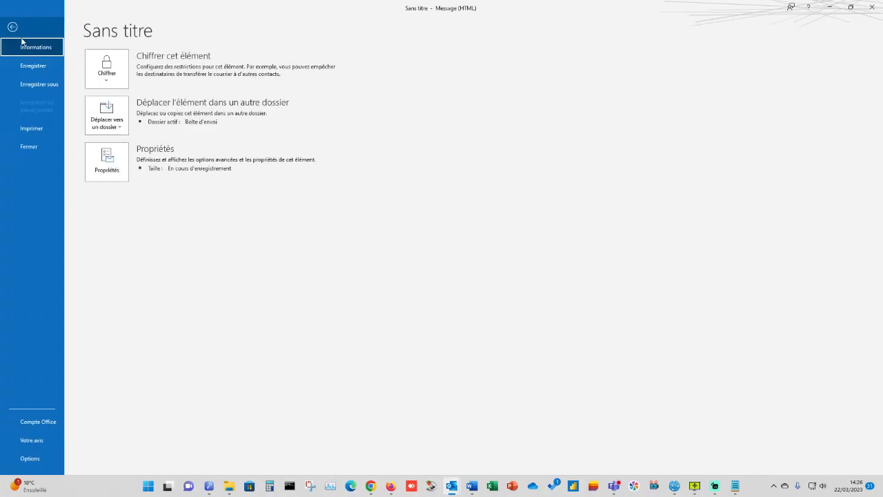
key("Escape")
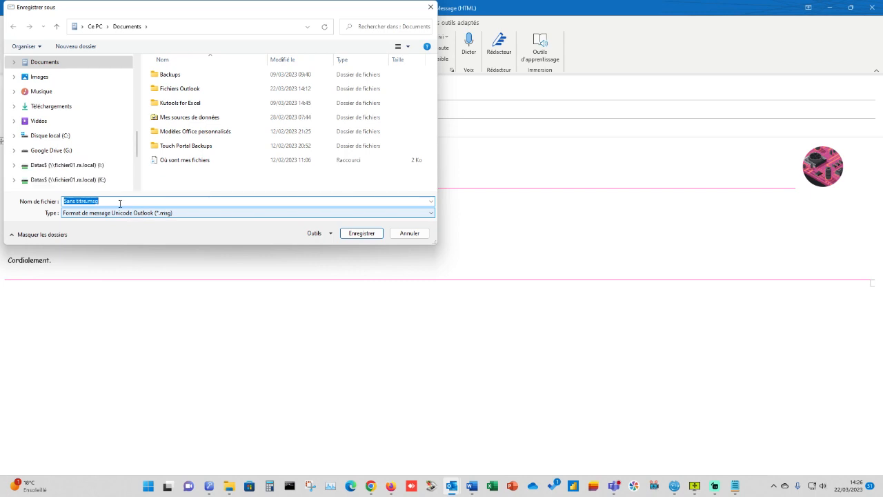
left_click(110, 214)
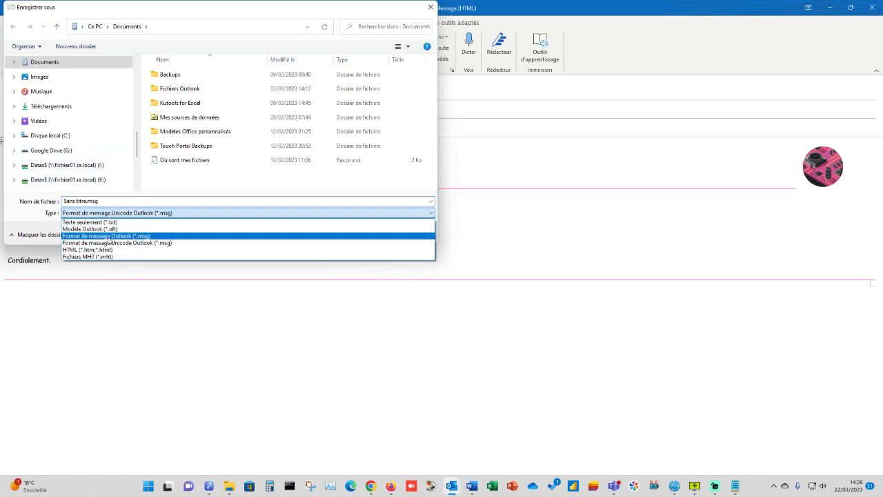
left_click(110, 230)
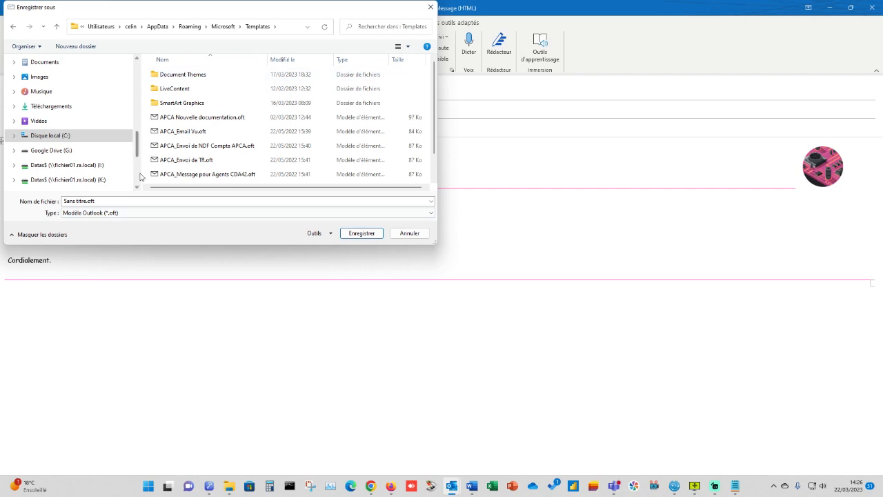
Save the template in the Templates folder under the name INFO42_Modele_Vide and close the message
mouse_move(436, 78)
left_mouse_down()
mouse_move(434, 134)
mouse_move(433, 78)
left_mouse_up()
left_click(66, 201)
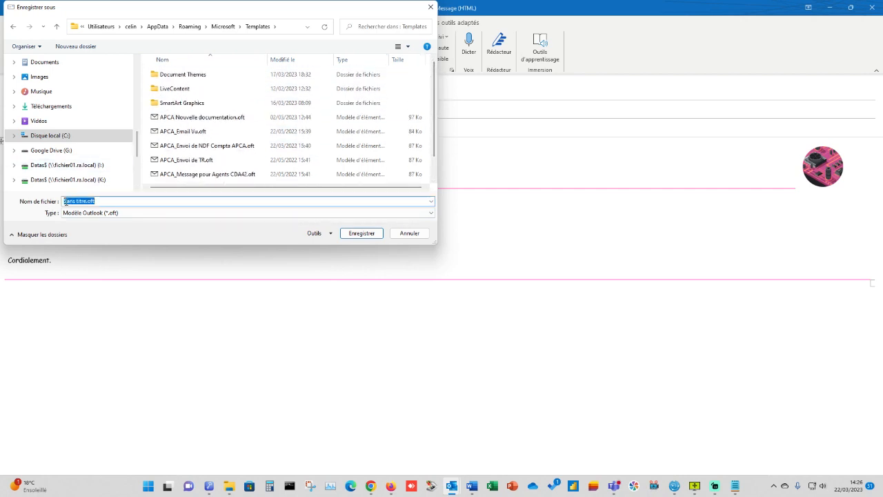
left_click_drag(86, 200, 53, 200)
type("IN")
left_click(107, 201)
type("_Modele_Vide")
left_click(359, 234)
left_click(871, 8)
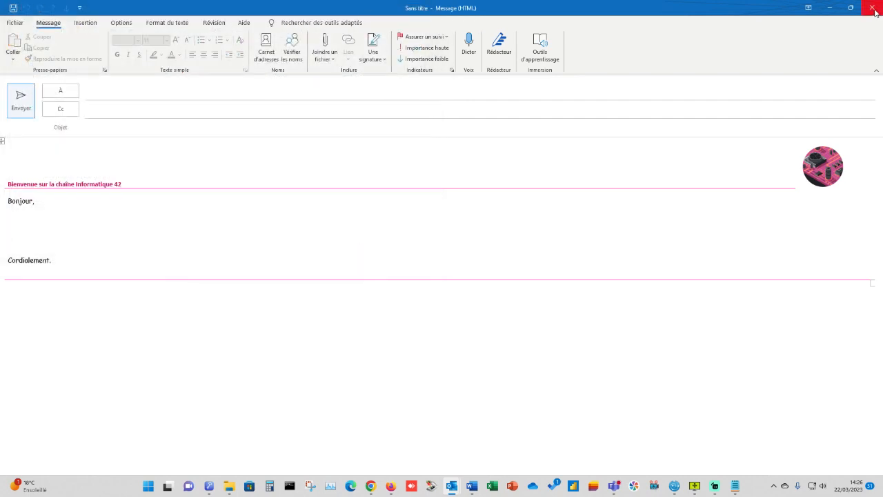
left_click(445, 271)
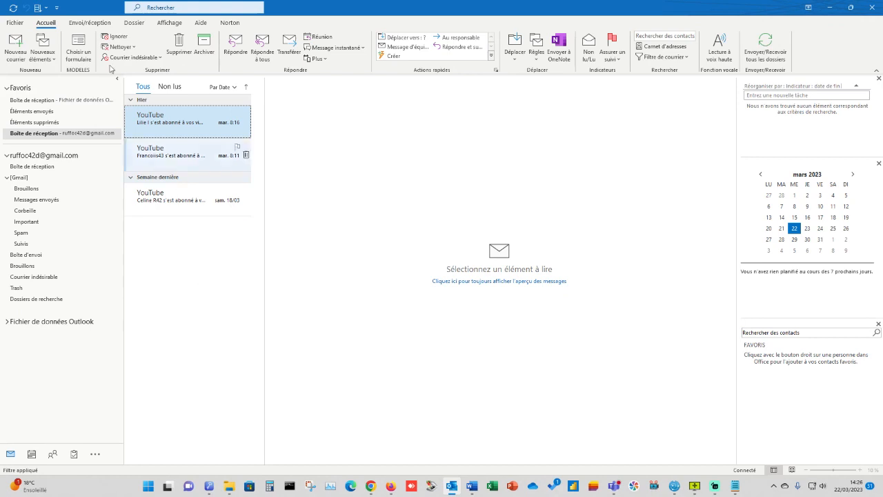
Test the INFO42_Modele_Vide template by opening a message from it through Modèles dans le fichier système, and close that message
left_click(14, 50)
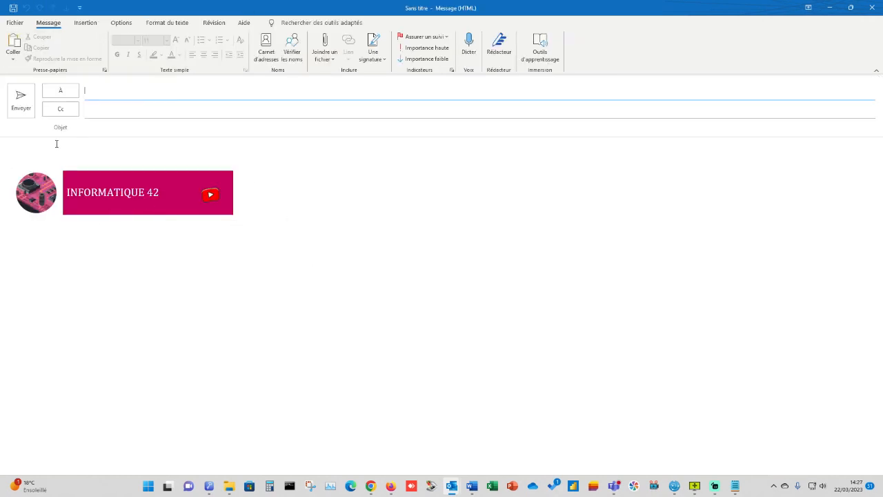
left_click(830, 7)
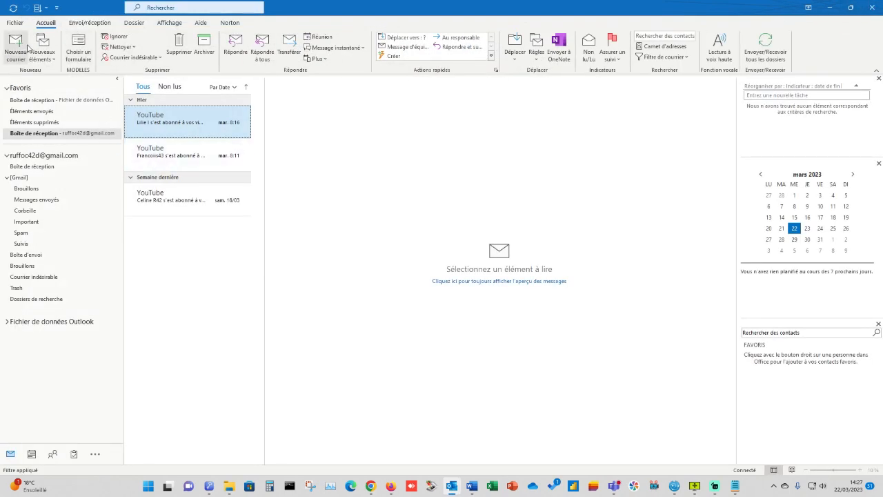
left_click(79, 54)
left_click(419, 162)
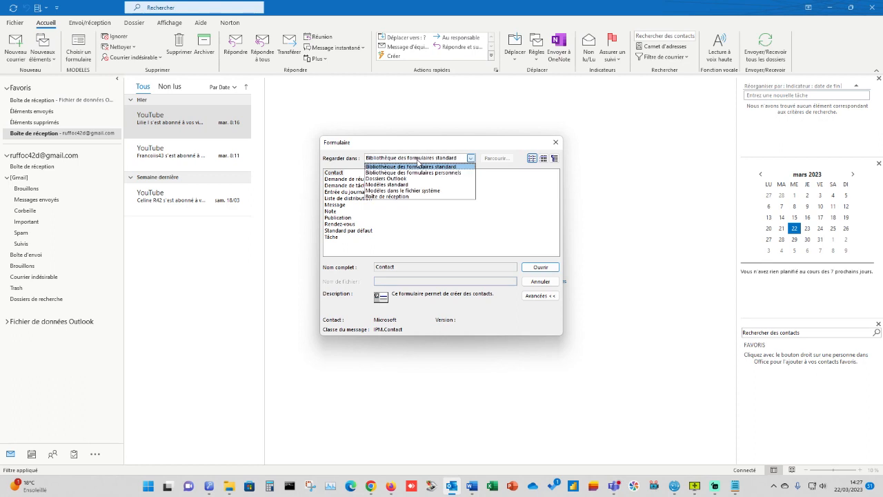
left_click(415, 191)
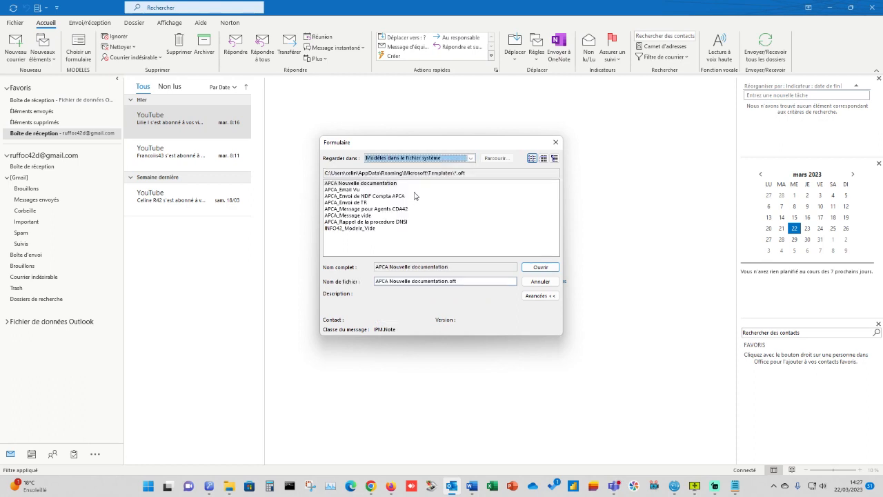
left_click(345, 228)
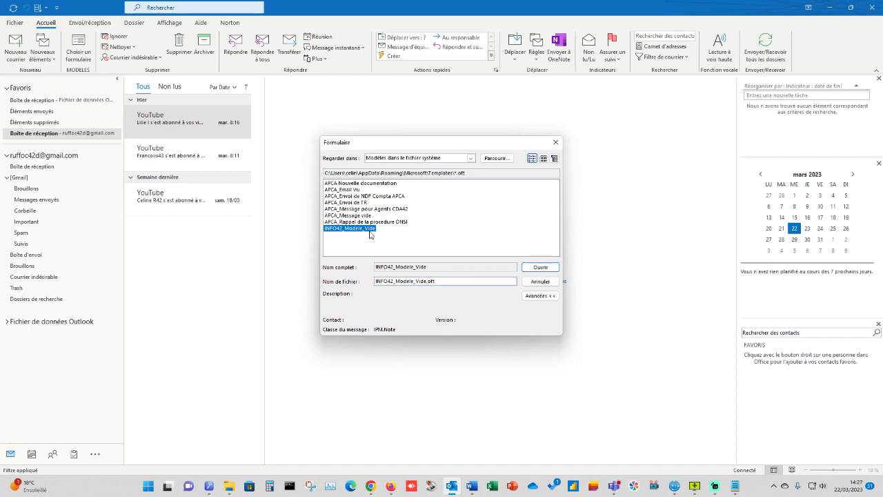
left_click(552, 267)
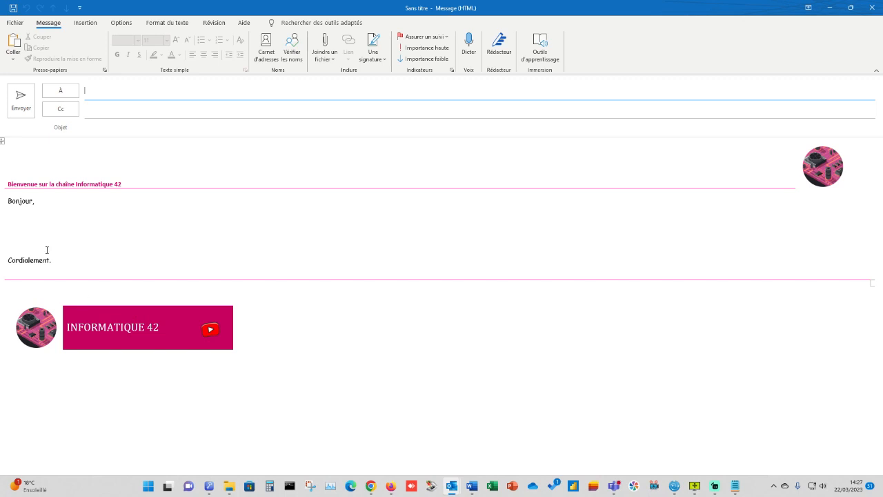
left_click(10, 219)
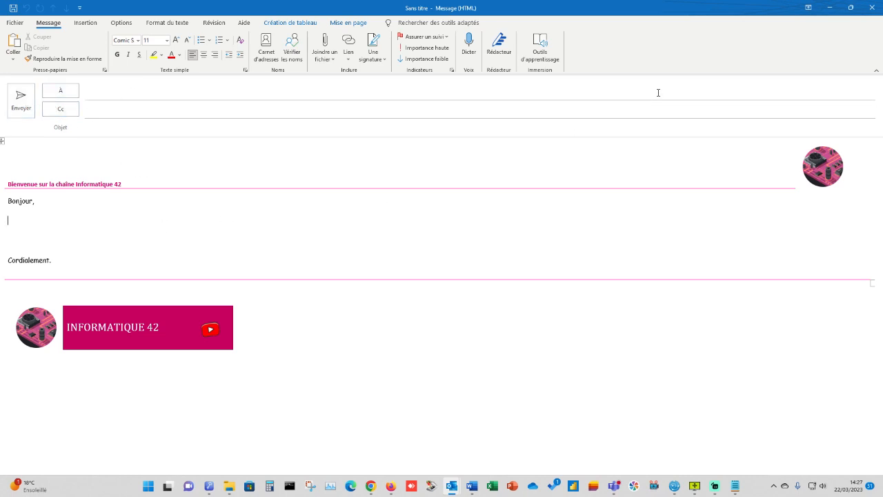
left_click(872, 8)
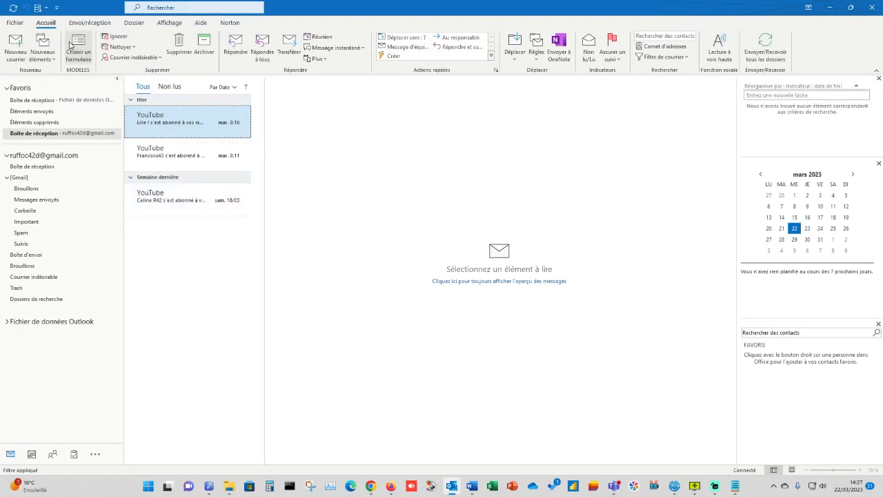
Open the ribbon customization options, list Toutes les commandes, and select the Choisir un formulaire command
left_click(15, 23)
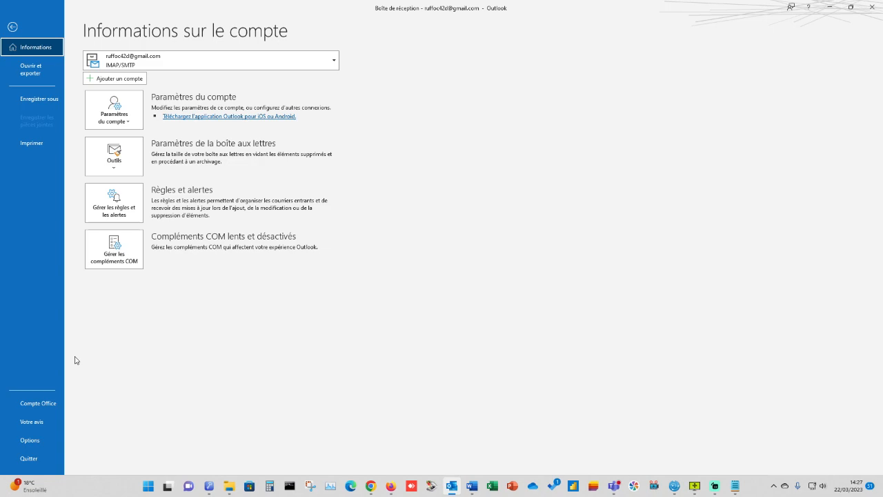
left_click(29, 440)
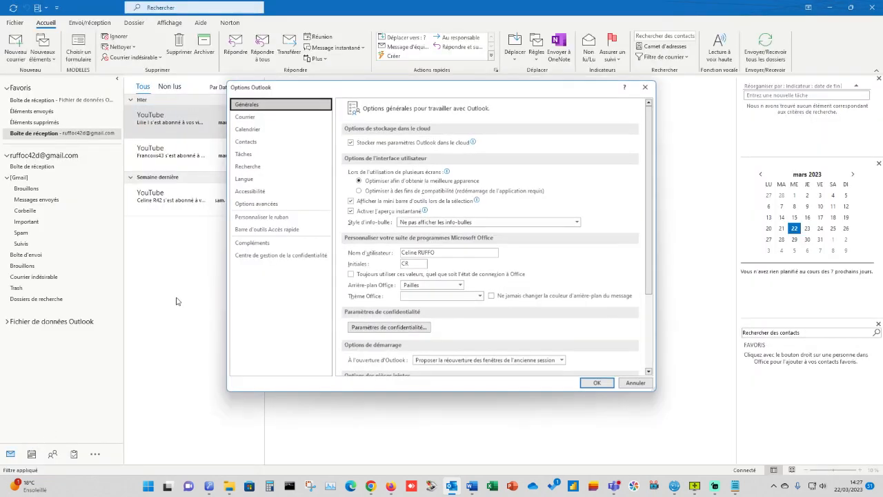
left_click(262, 219)
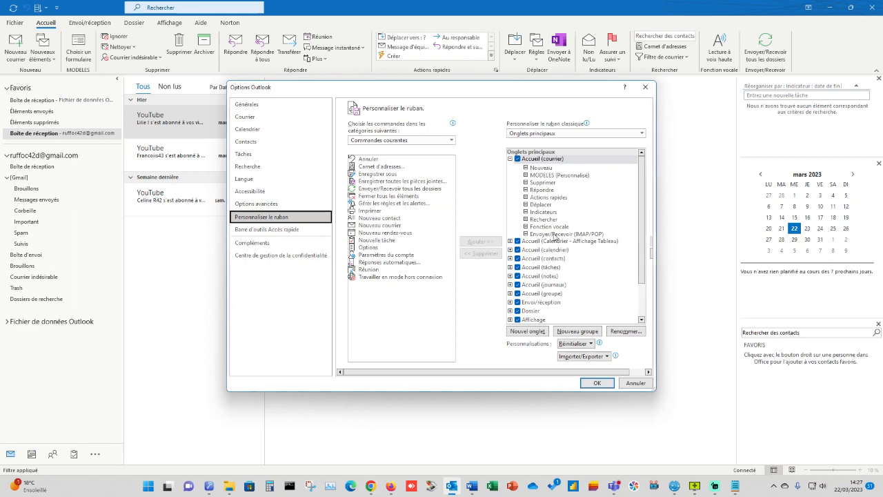
left_click(383, 141)
left_click(380, 167)
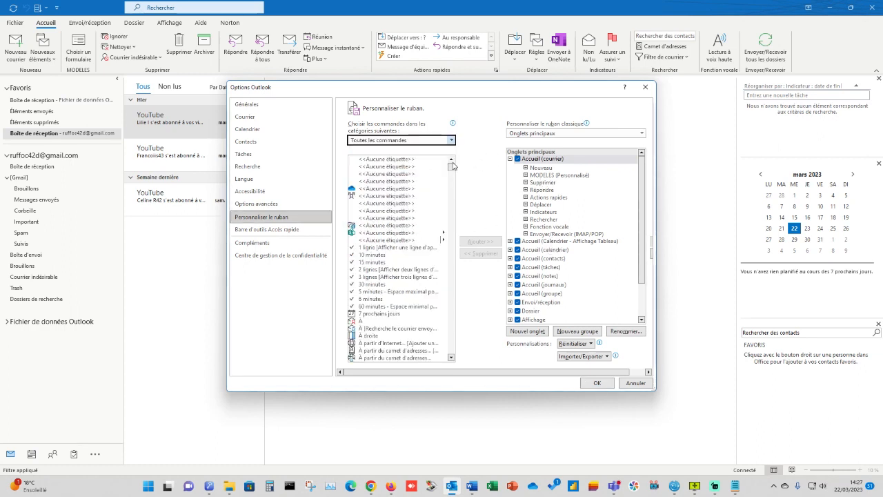
left_click_drag(452, 172, 452, 205)
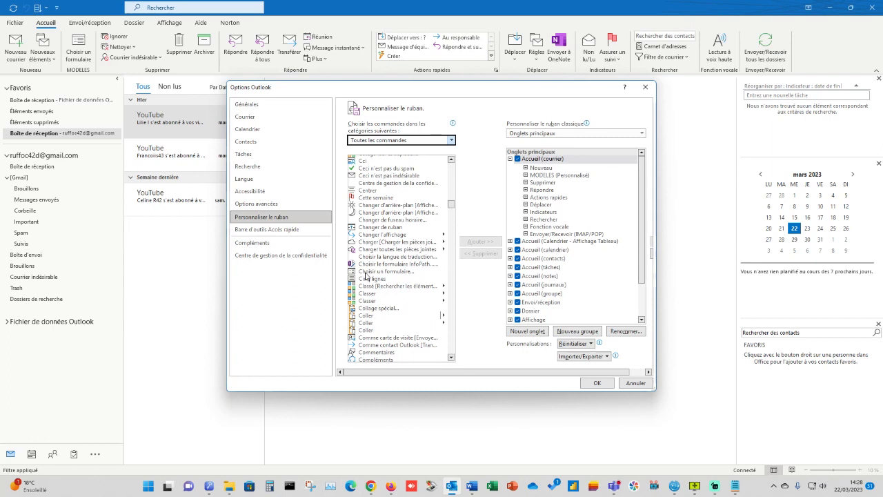
left_click(377, 272)
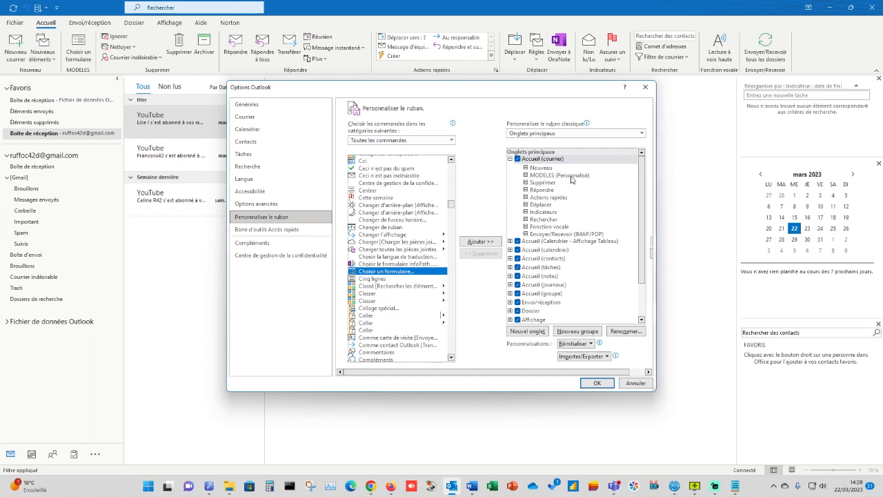
Add a custom group after MODELES in Accueil (courrier) and rename it FORM
left_click(590, 332)
left_click_drag(574, 241, 552, 182)
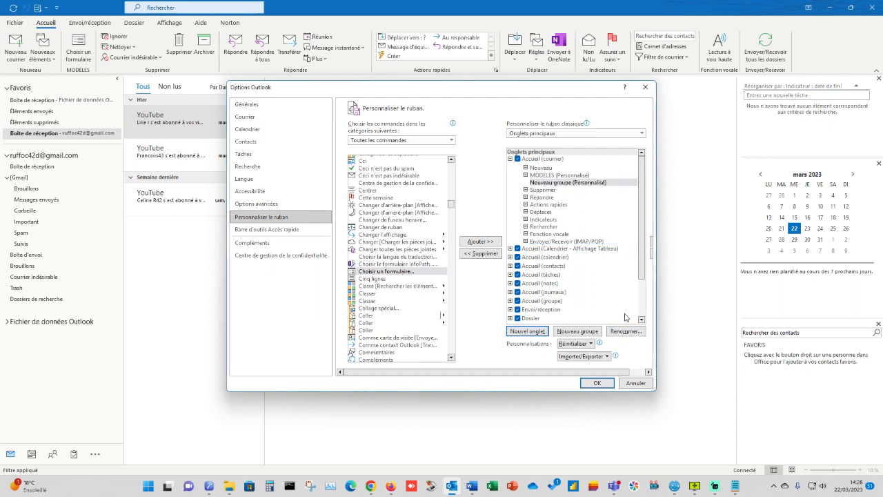
left_click(623, 332)
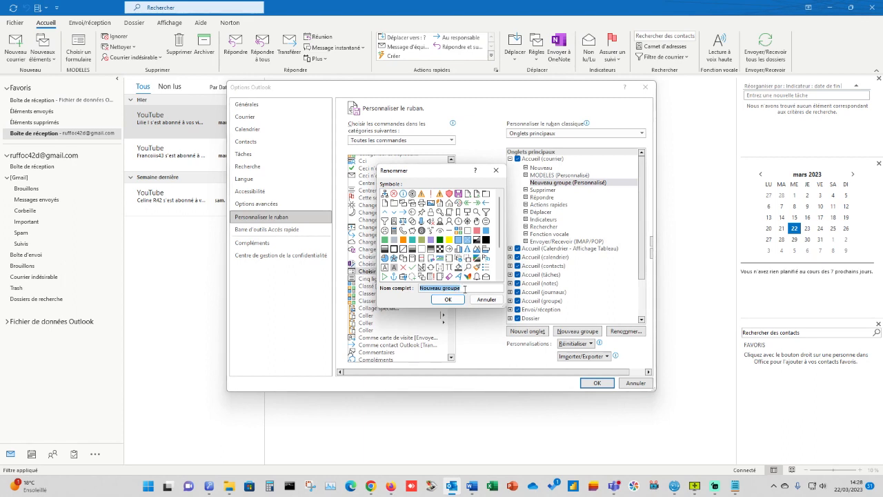
type("FORM")
left_click(453, 302)
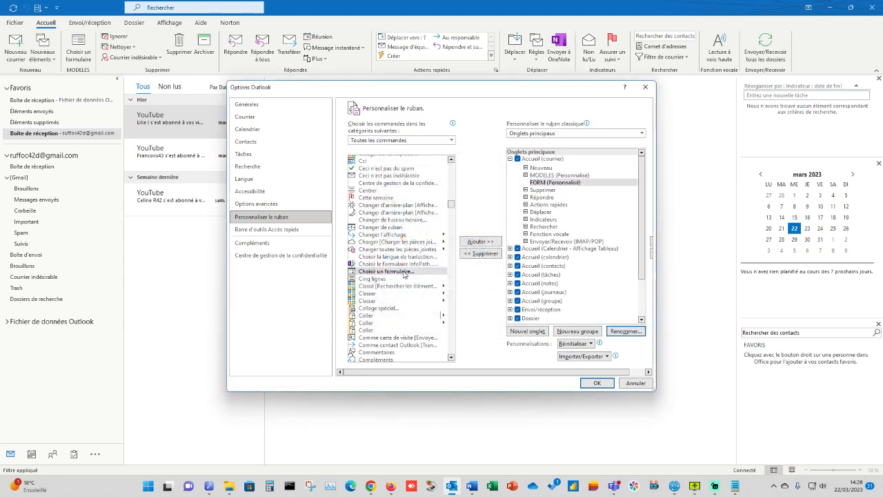
Add the Choisir un formulaire command to the FORM group and apply the ribbon changes
left_click(406, 272)
left_click(552, 183)
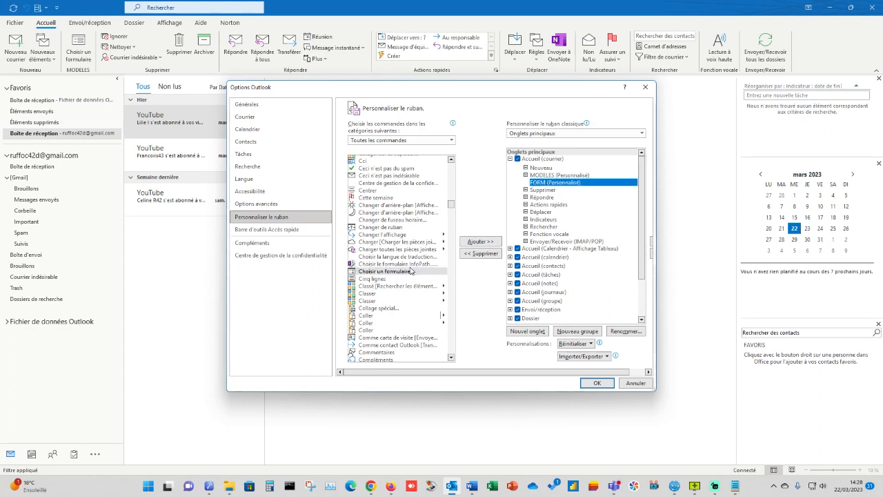
left_click(476, 242)
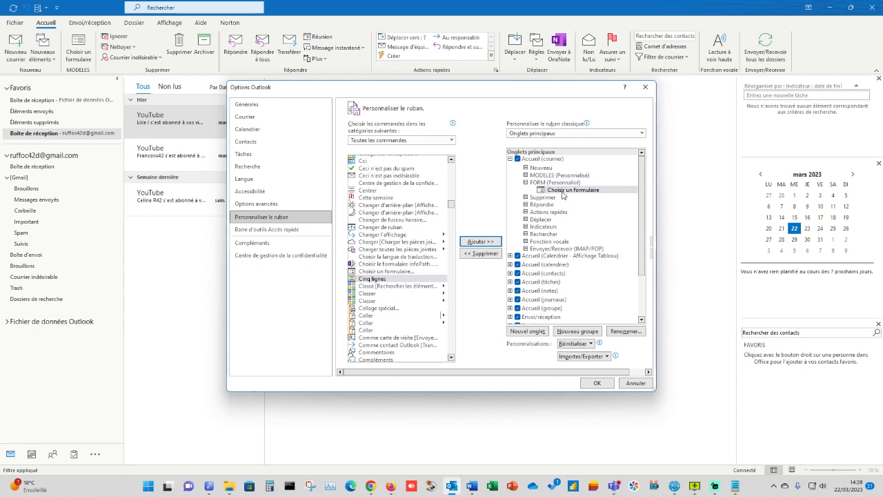
left_click(597, 383)
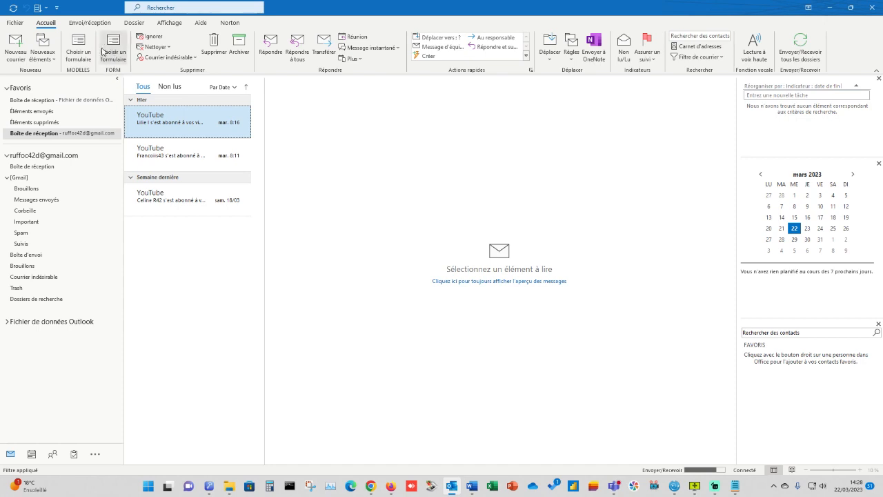
Remove the custom FORM group from Accueil (courrier) in the ribbon customization options and apply the change
left_click(14, 22)
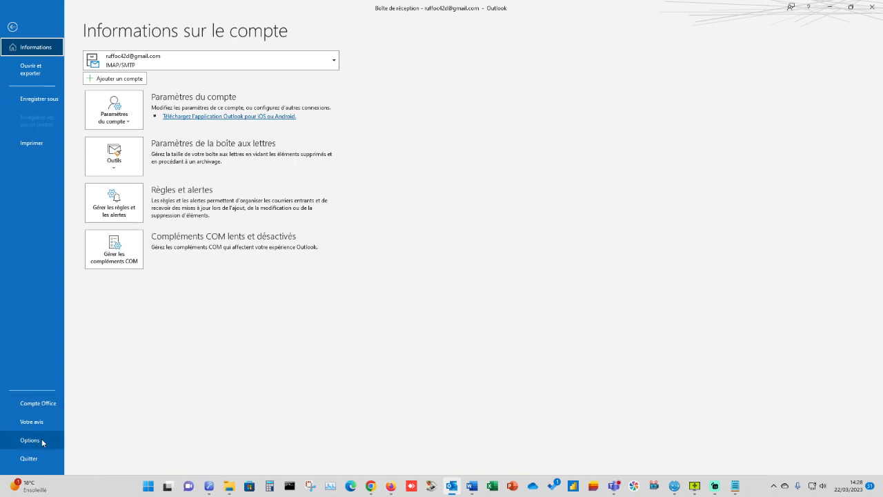
left_click(29, 439)
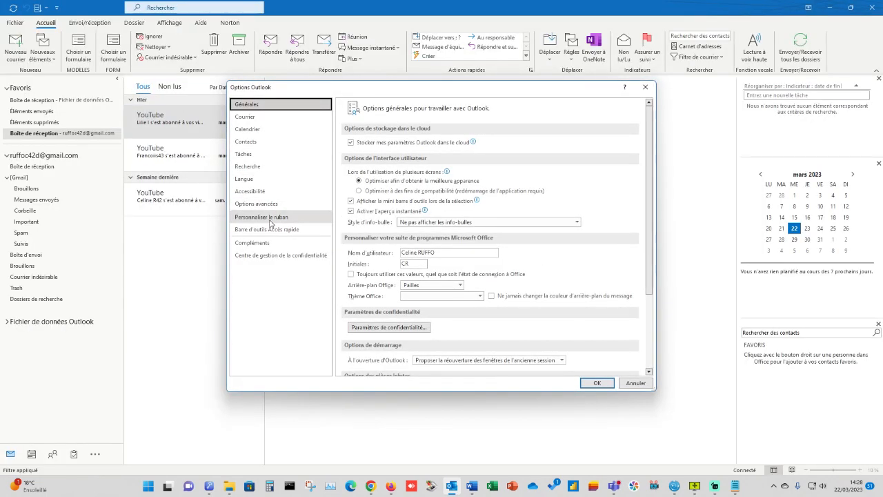
left_click(270, 219)
left_click(548, 183)
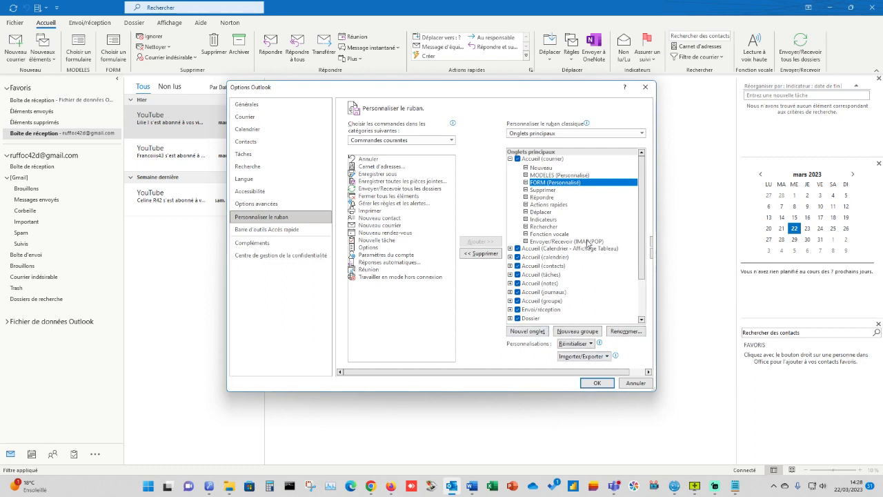
right_click(553, 183)
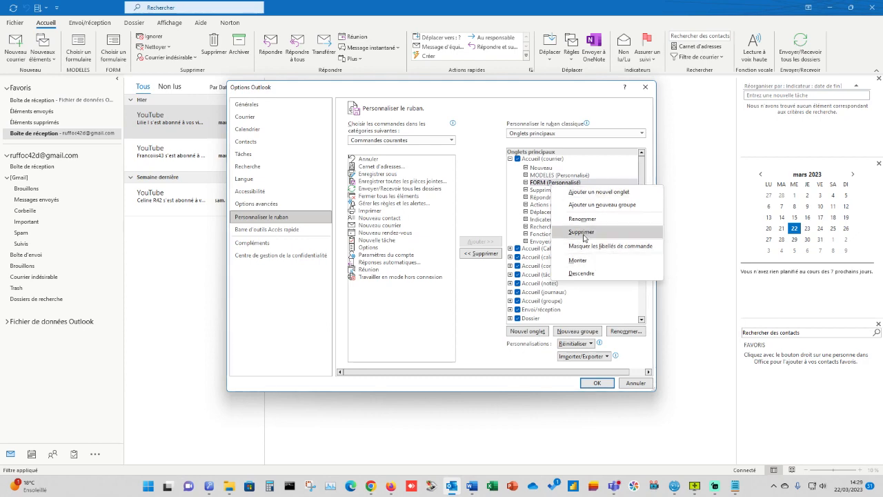
left_click(585, 232)
left_click(597, 383)
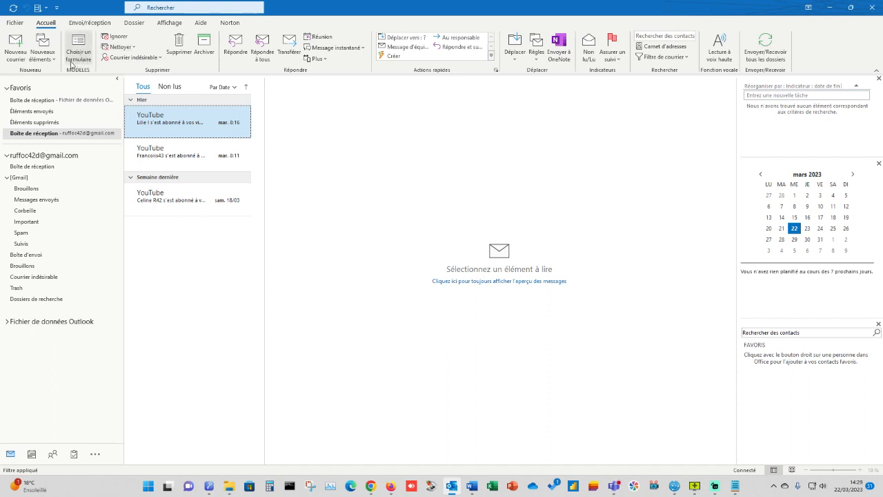
Show where Choisir un formulaire is found among the other new elements, without choosing it
left_click(52, 59)
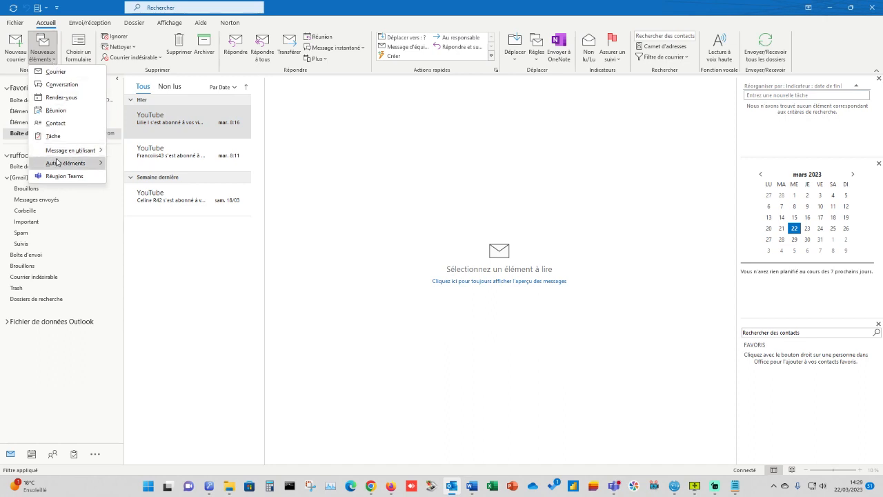
mouse_move(58, 163)
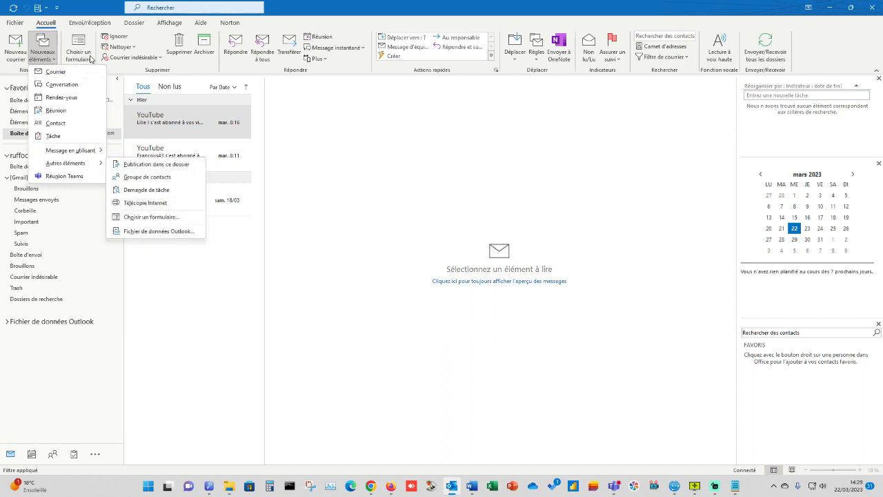
left_click(366, 128)
Use the Choisir un formulaire shortcut to view the templates in Modèles dans le fichier système, and close the form chooser
left_click(78, 52)
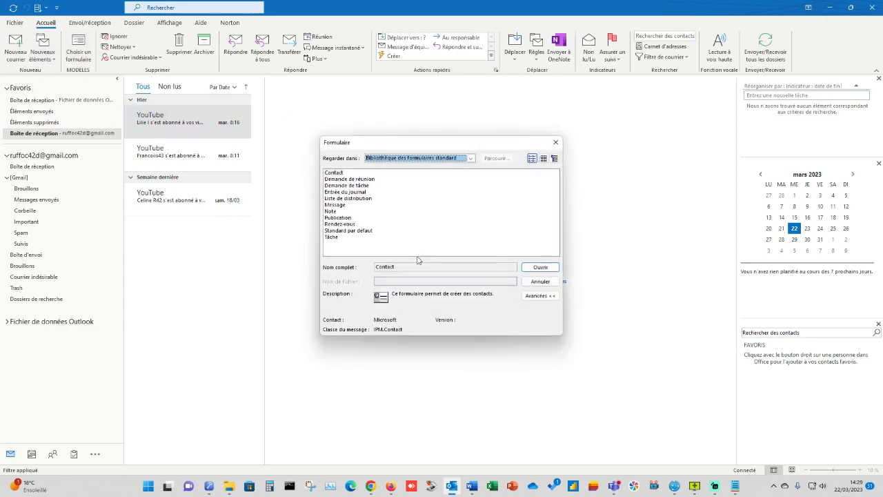
left_click(432, 160)
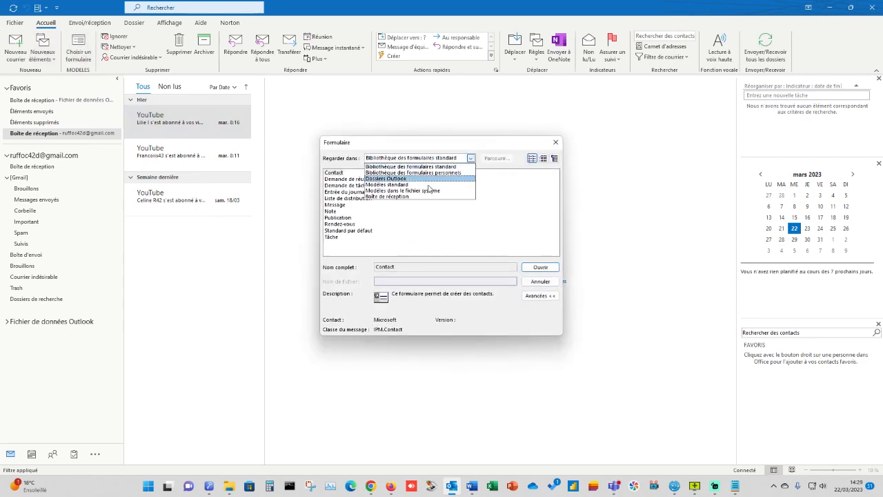
left_click(382, 191)
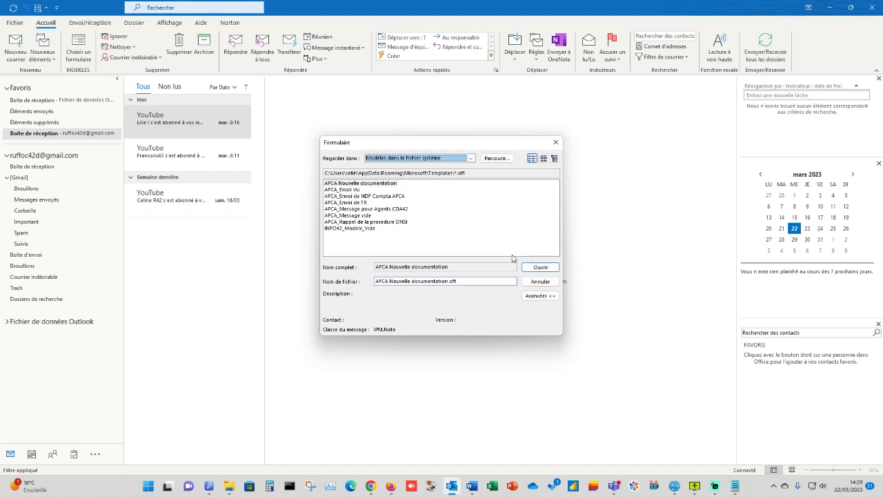
left_click(556, 143)
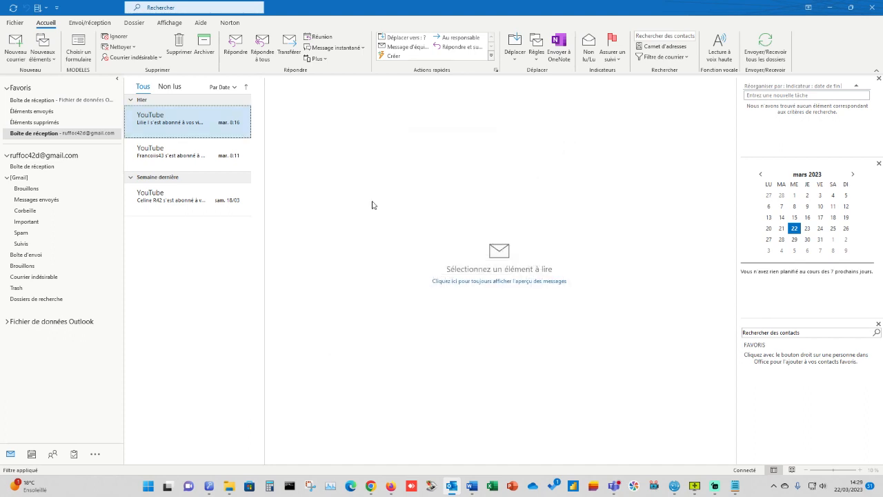